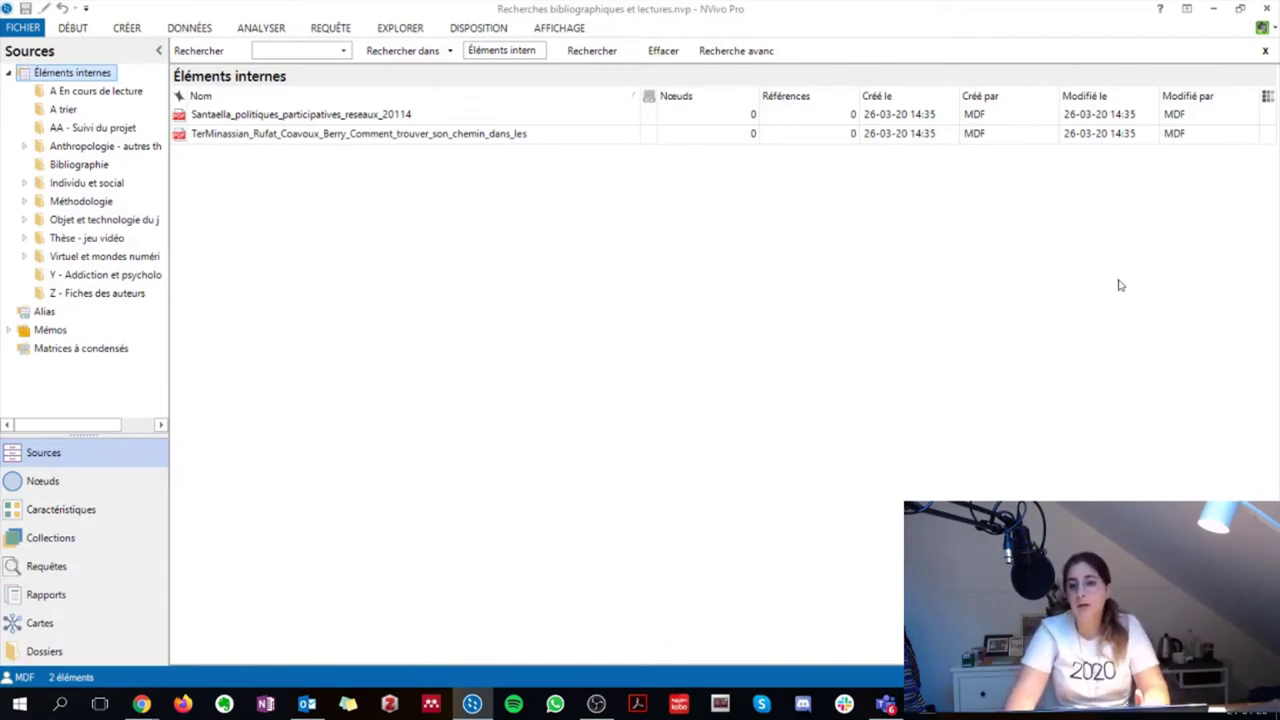
Show the connected Evernote account's options, including its sign-out choice
{"action": "left_click", "coordinate": [1273, 32]}
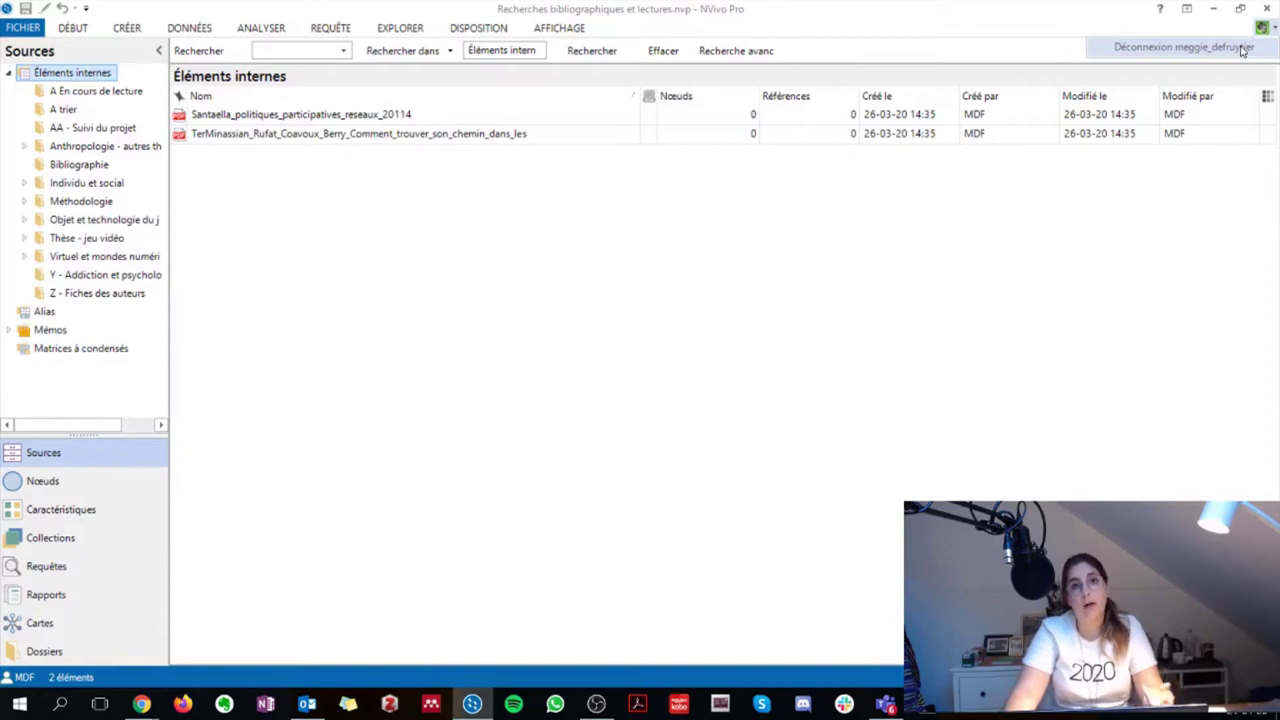
Dismiss the Evernote account options to return to the Éléments internes list
{"action": "left_click", "coordinate": [895, 273]}
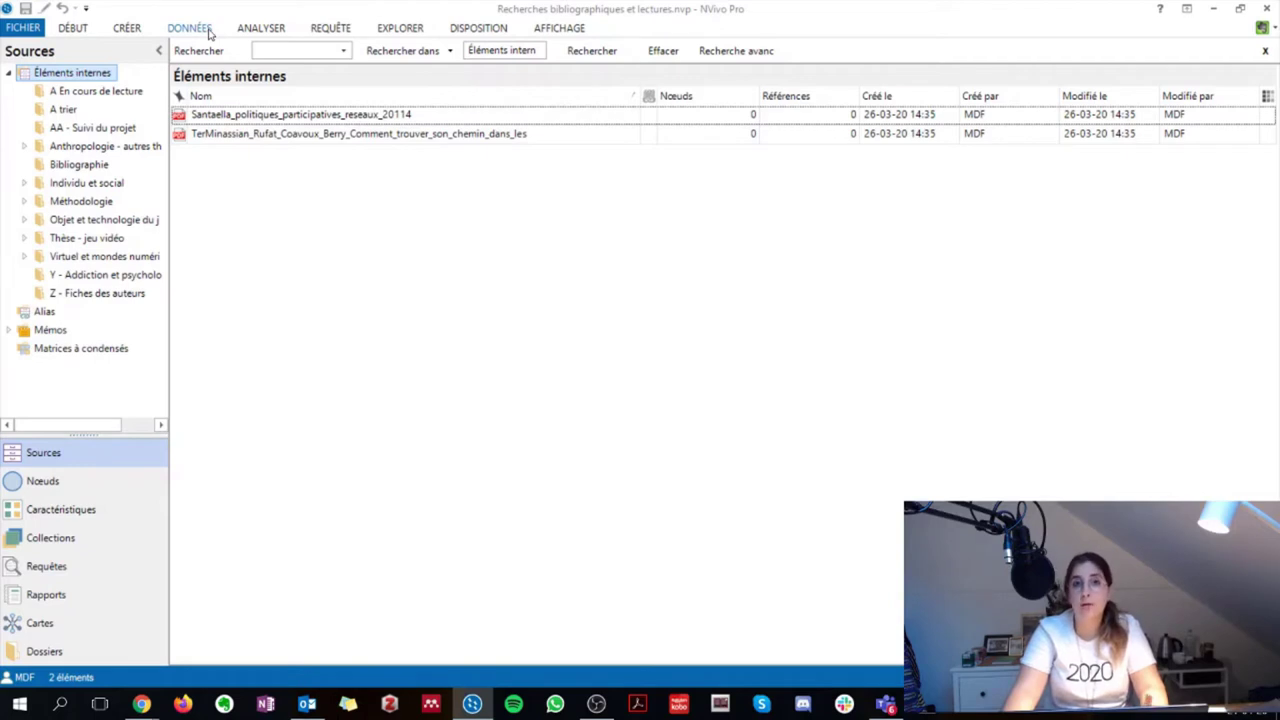
Start an Evernote import from DONNÉES with the current account and accept re-authentication
{"action": "left_click", "coordinate": [190, 28]}
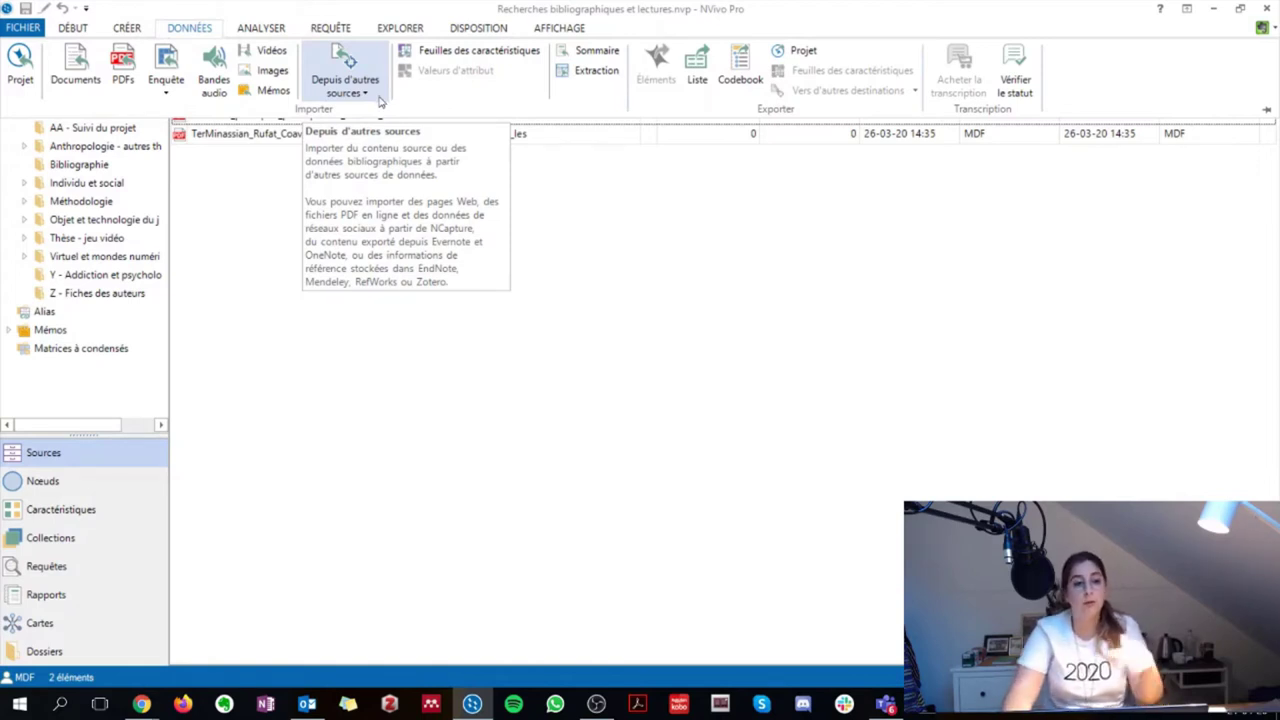
{"action": "left_click", "coordinate": [380, 100]}
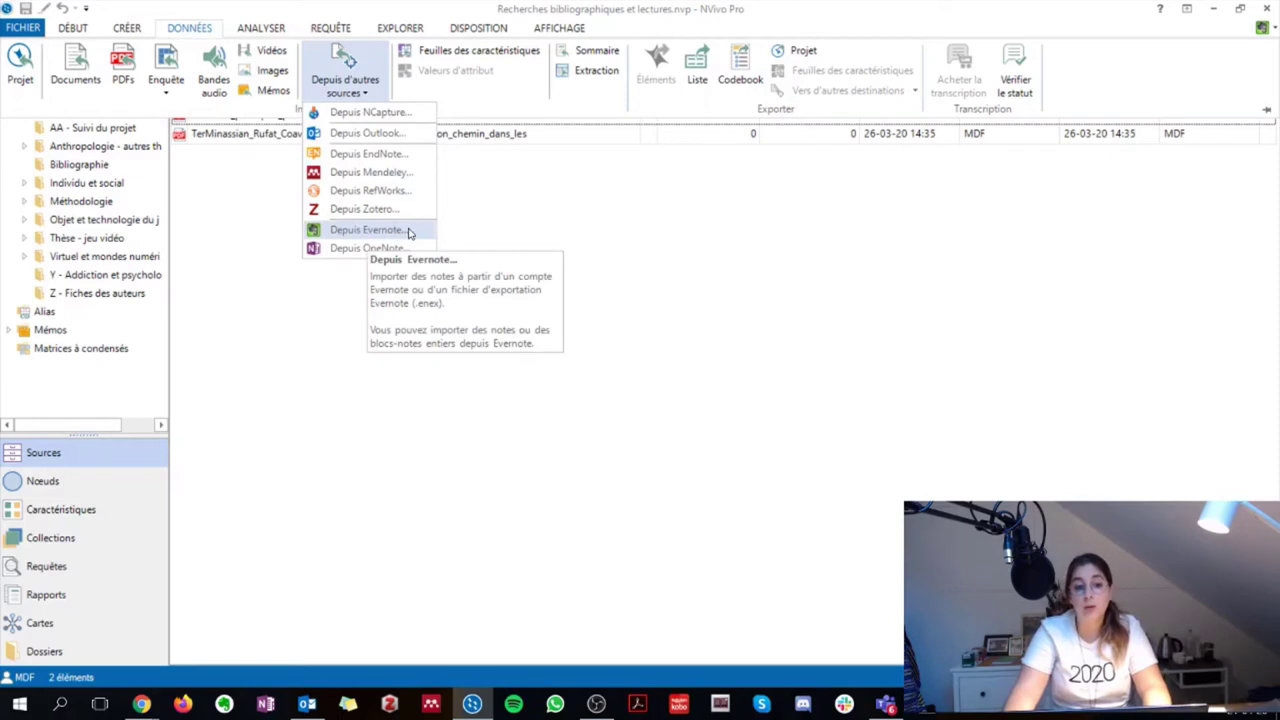
{"action": "left_click", "coordinate": [405, 231]}
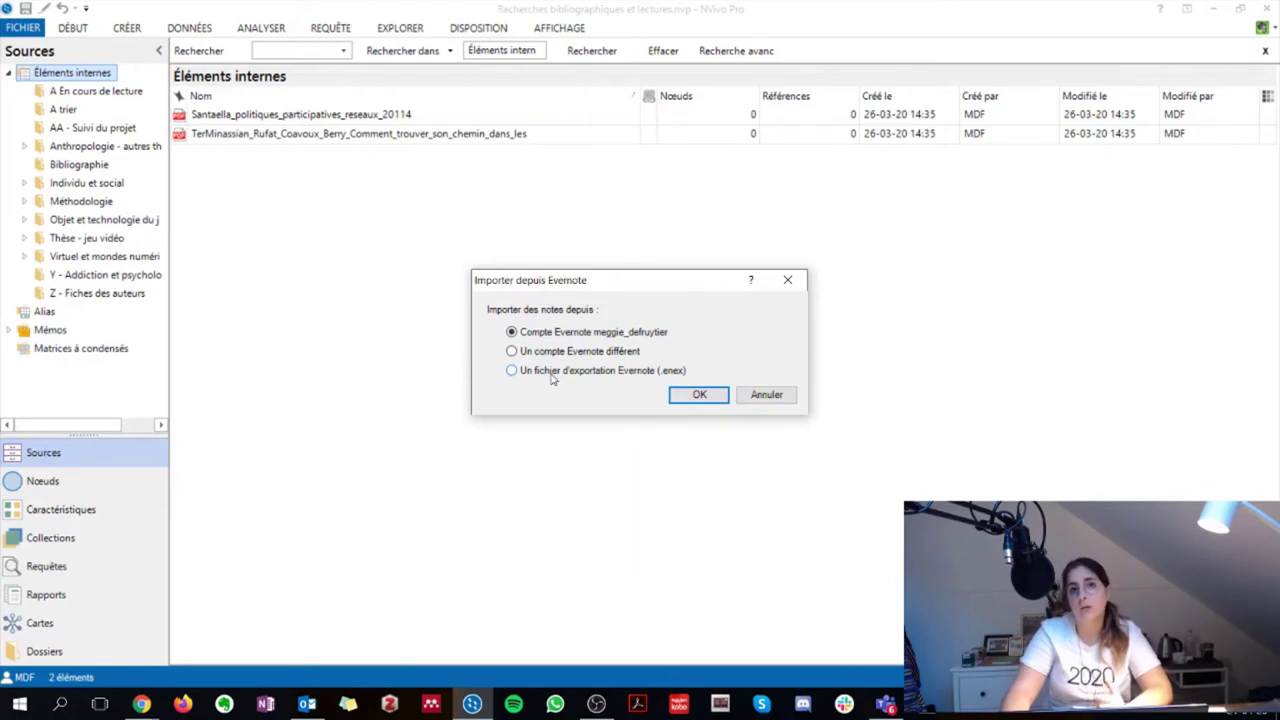
{"action": "left_click", "coordinate": [695, 400]}
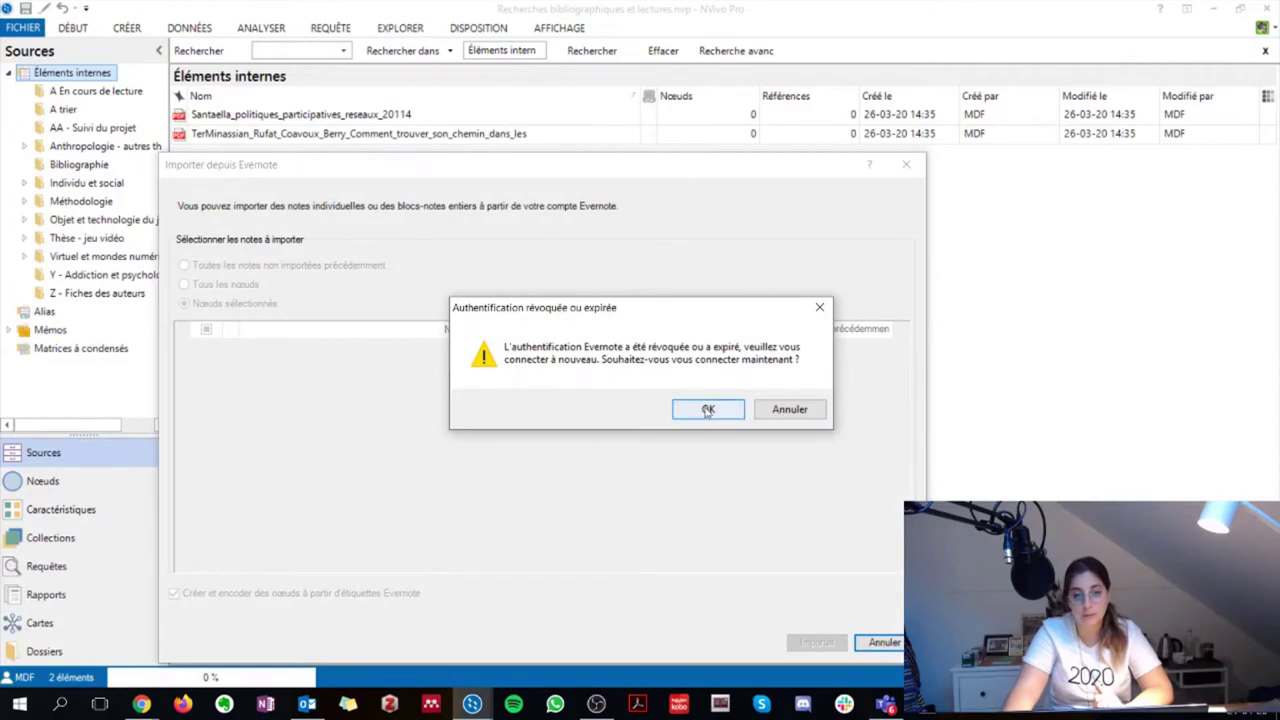
{"action": "left_click", "coordinate": [705, 410]}
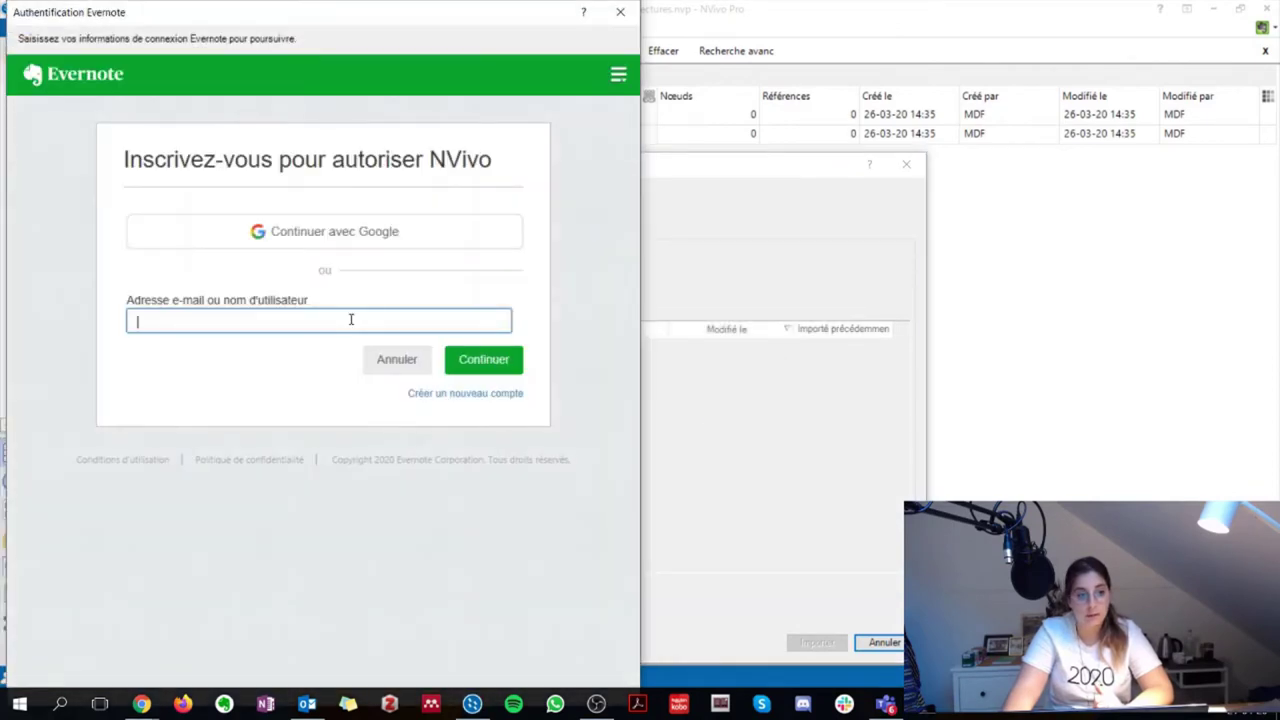
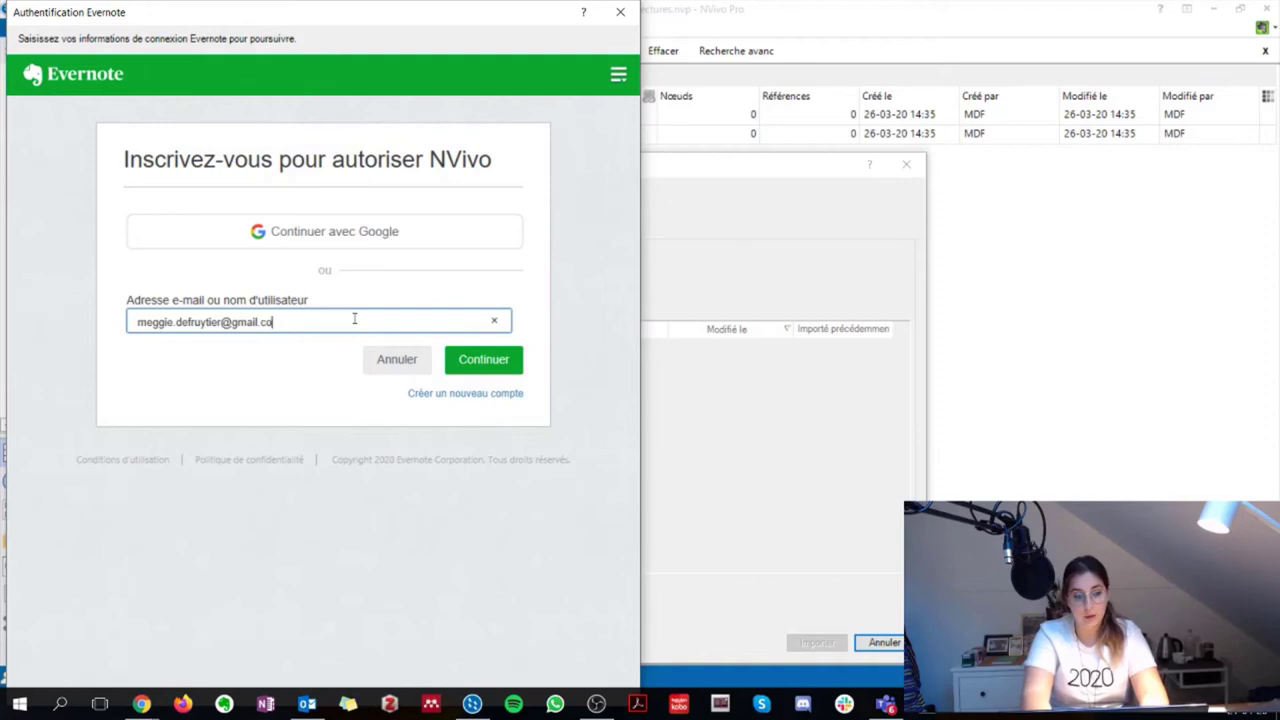
Sign in to Evernote with the account e-mail address and password
{"action": "key", "text": "Return"}
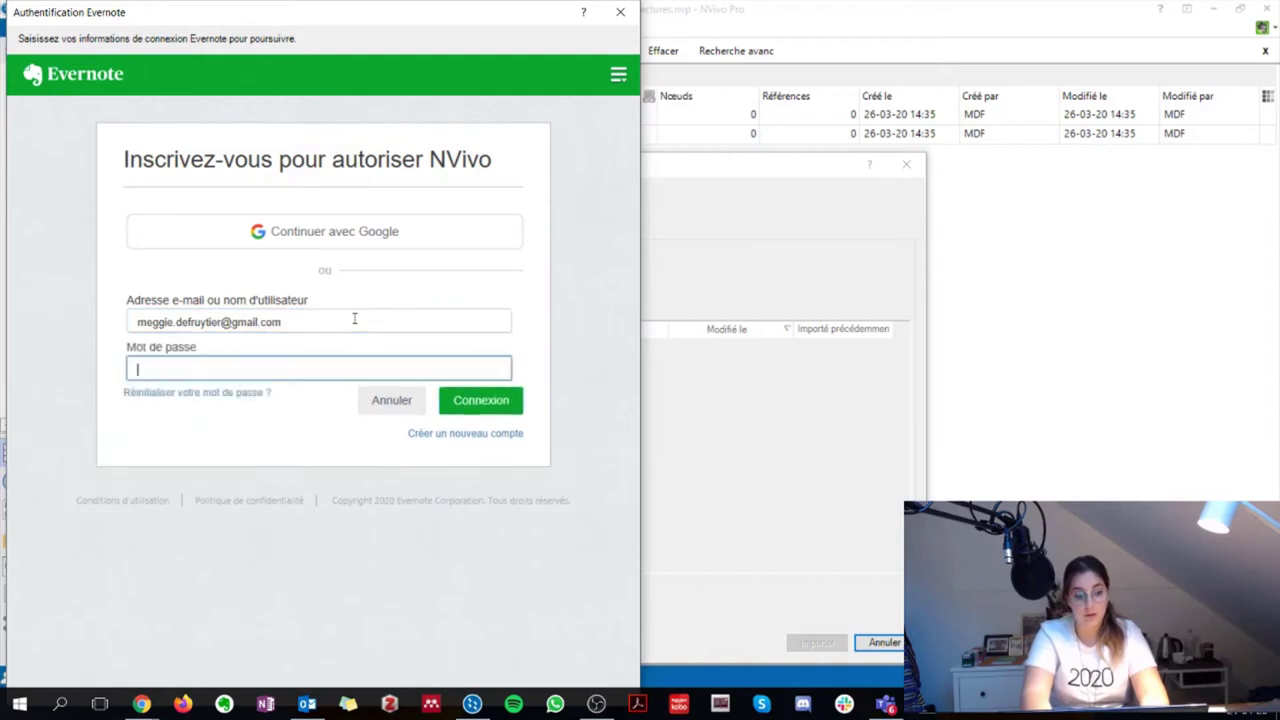
{"action": "type", "text": "•"}
{"action": "key", "text": "BackSpace"}
{"action": "type", "text": "••••••"}
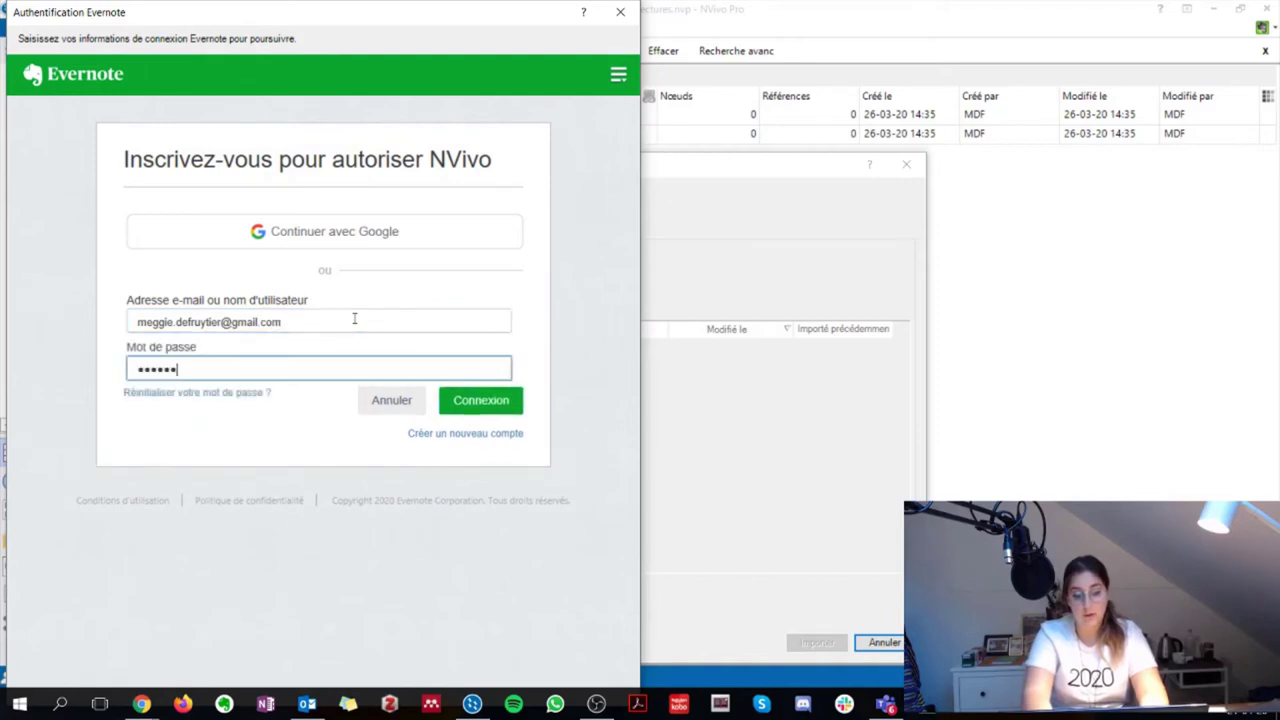
{"action": "type", "text": "•••••••"}
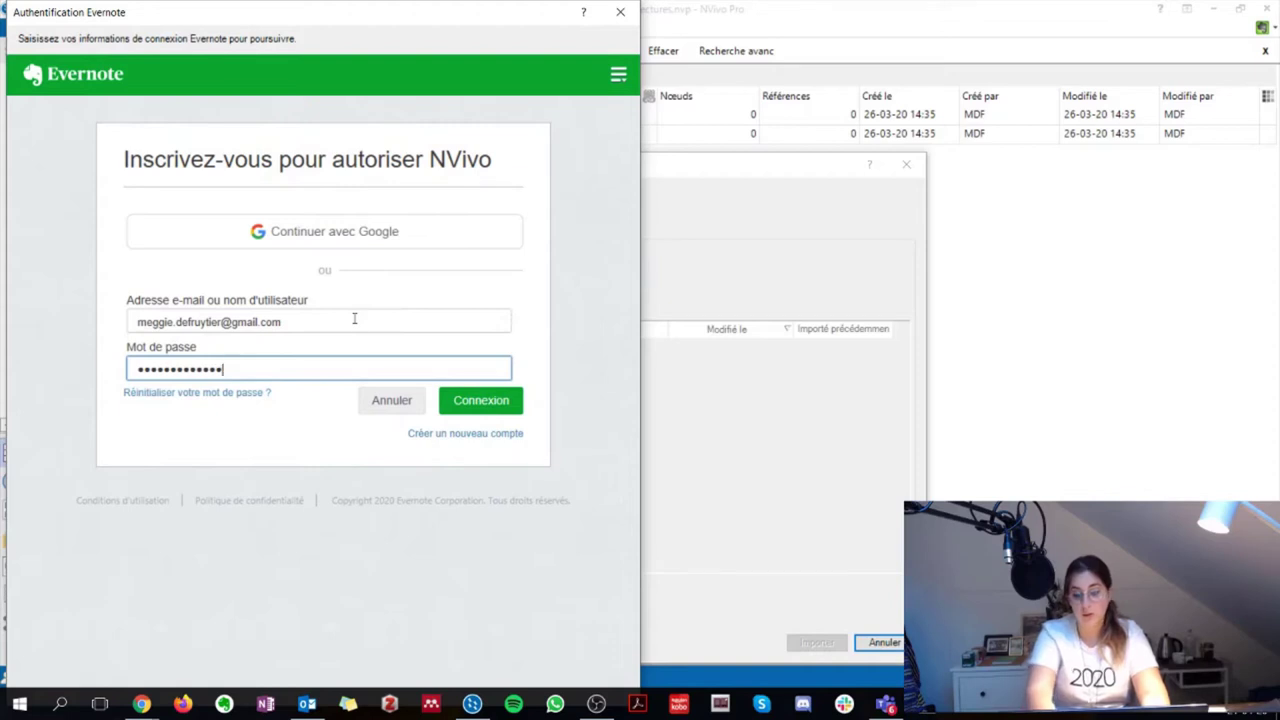
{"action": "key", "text": "Return"}
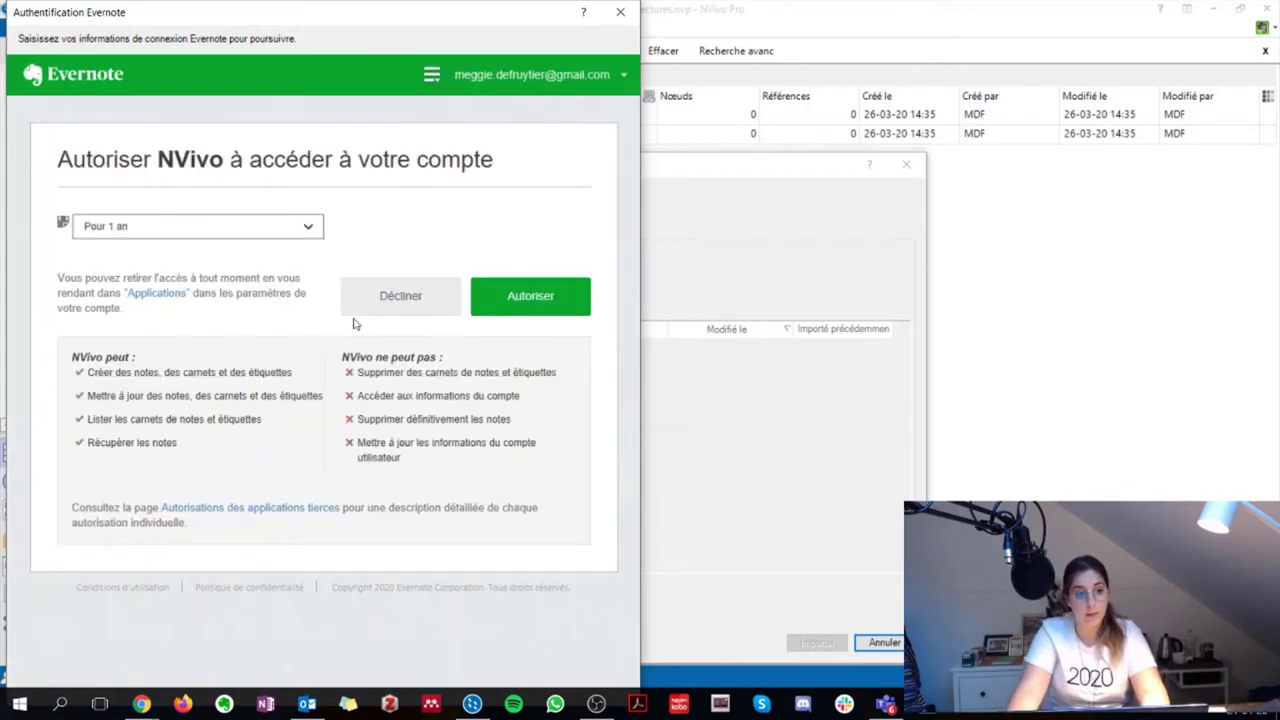
Authorise NVivo to access the Evernote account for 1 year
{"action": "left_click", "coordinate": [296, 229]}
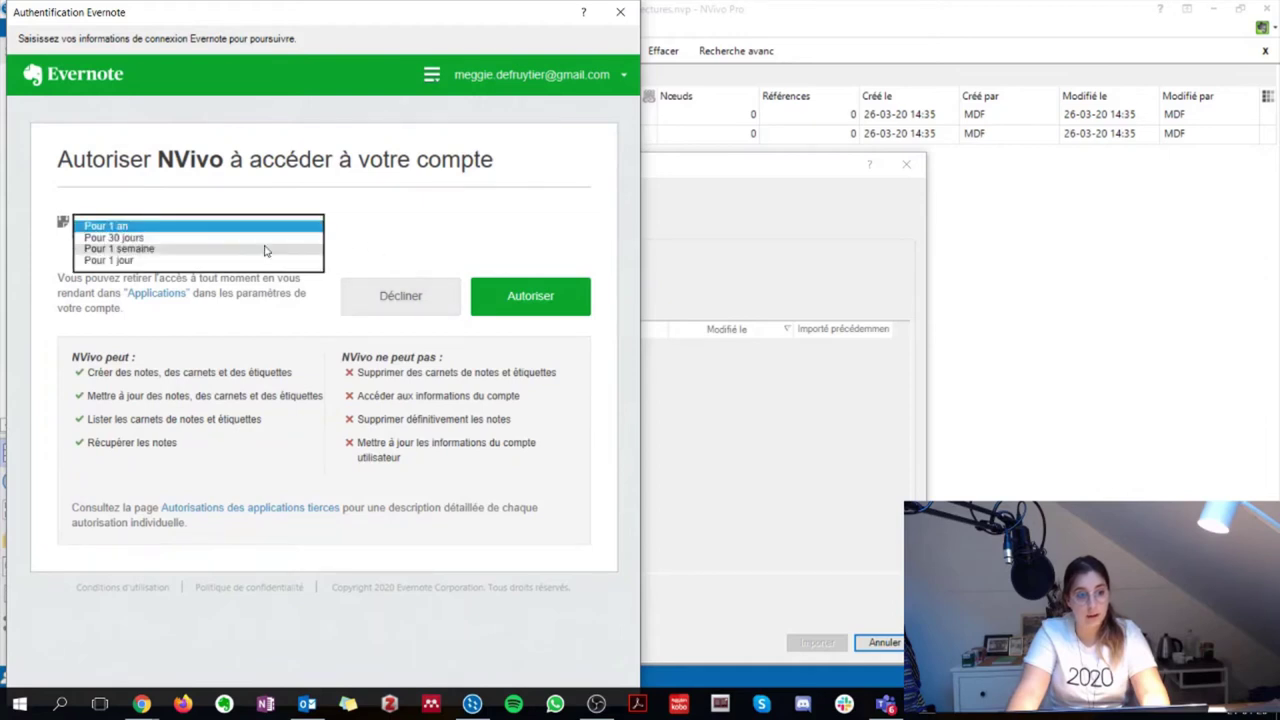
{"action": "left_click", "coordinate": [427, 222]}
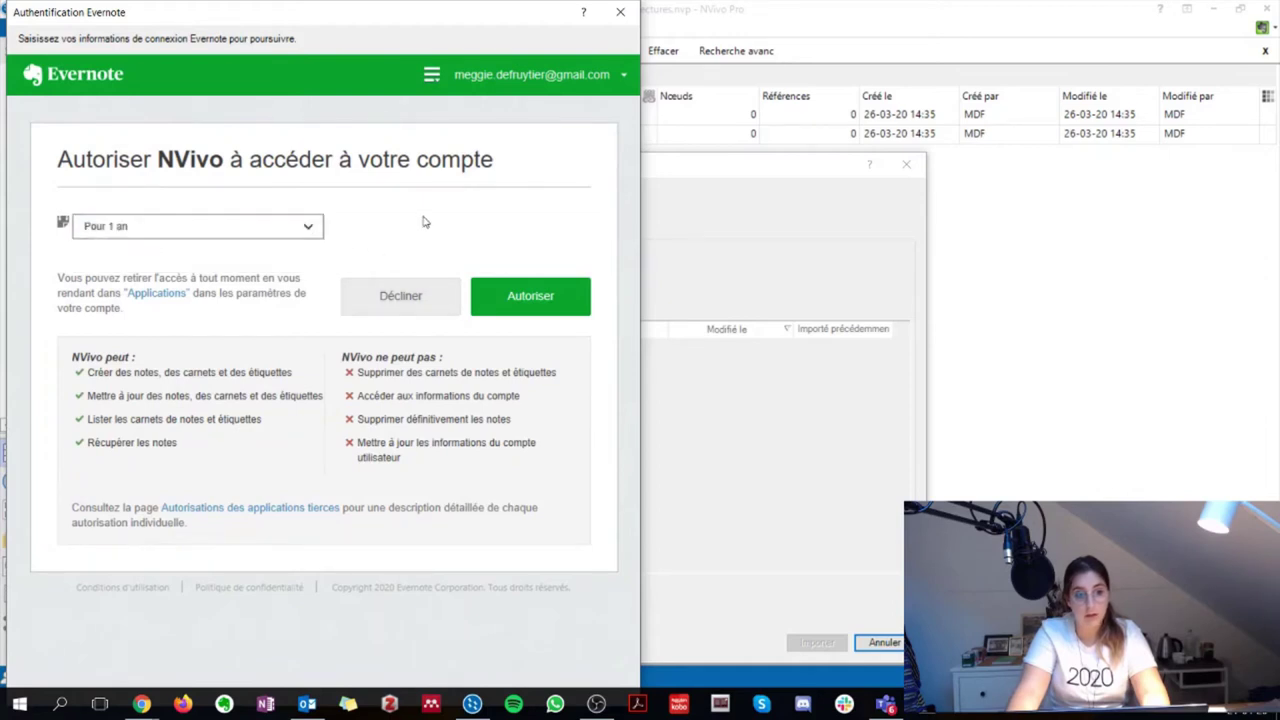
{"action": "left_click", "coordinate": [520, 303]}
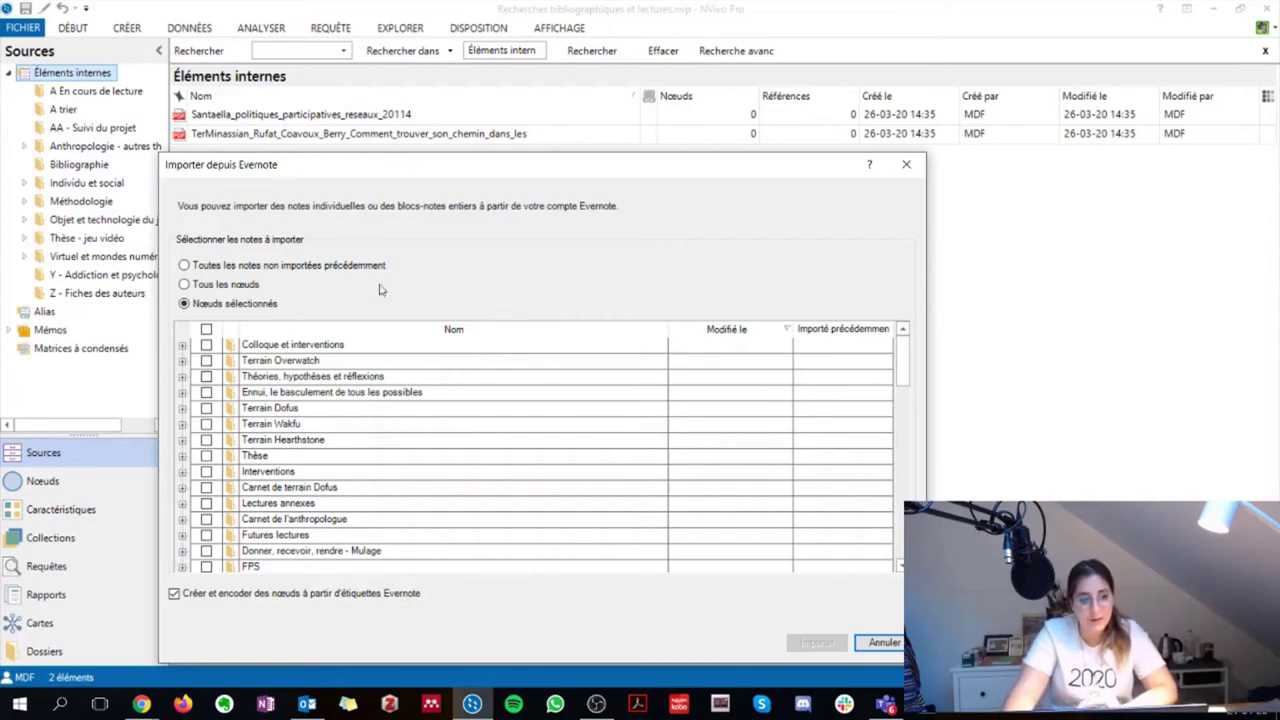
Select all unimported notes, browse the notebooks, and exclude Terrain Hearthstone
{"action": "left_click", "coordinate": [272, 266]}
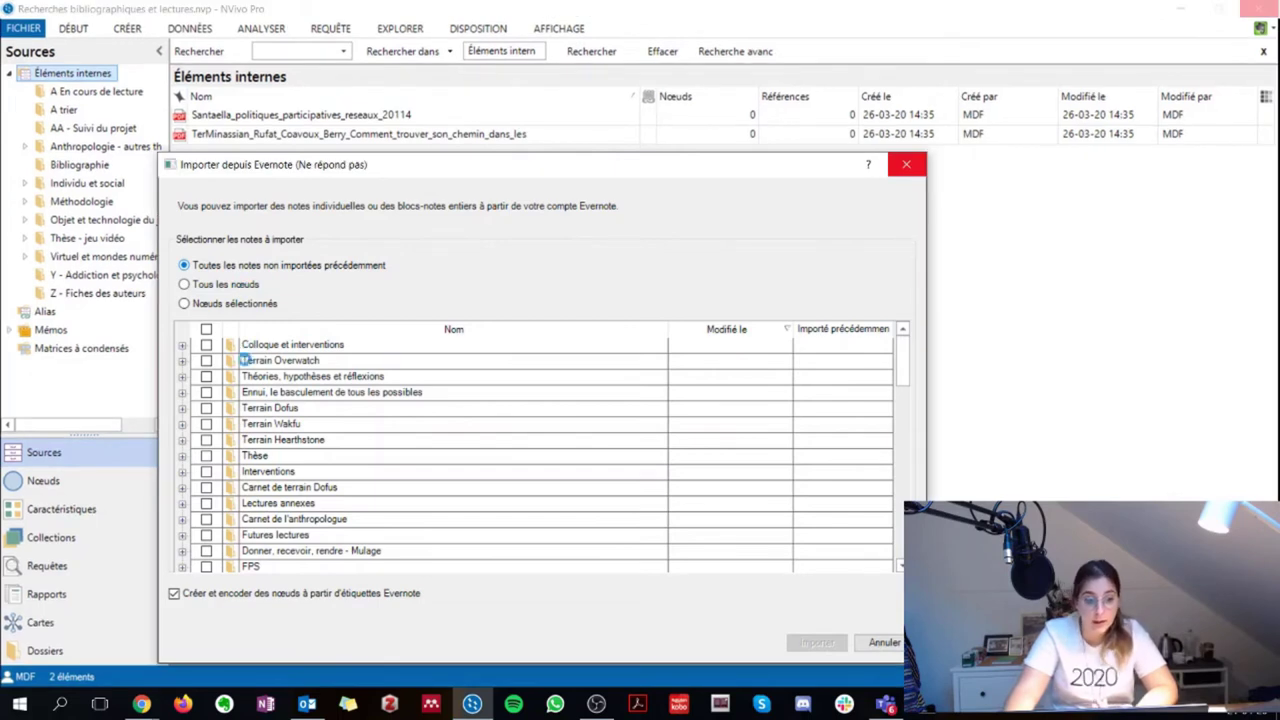
{"action": "left_click", "coordinate": [182, 440]}
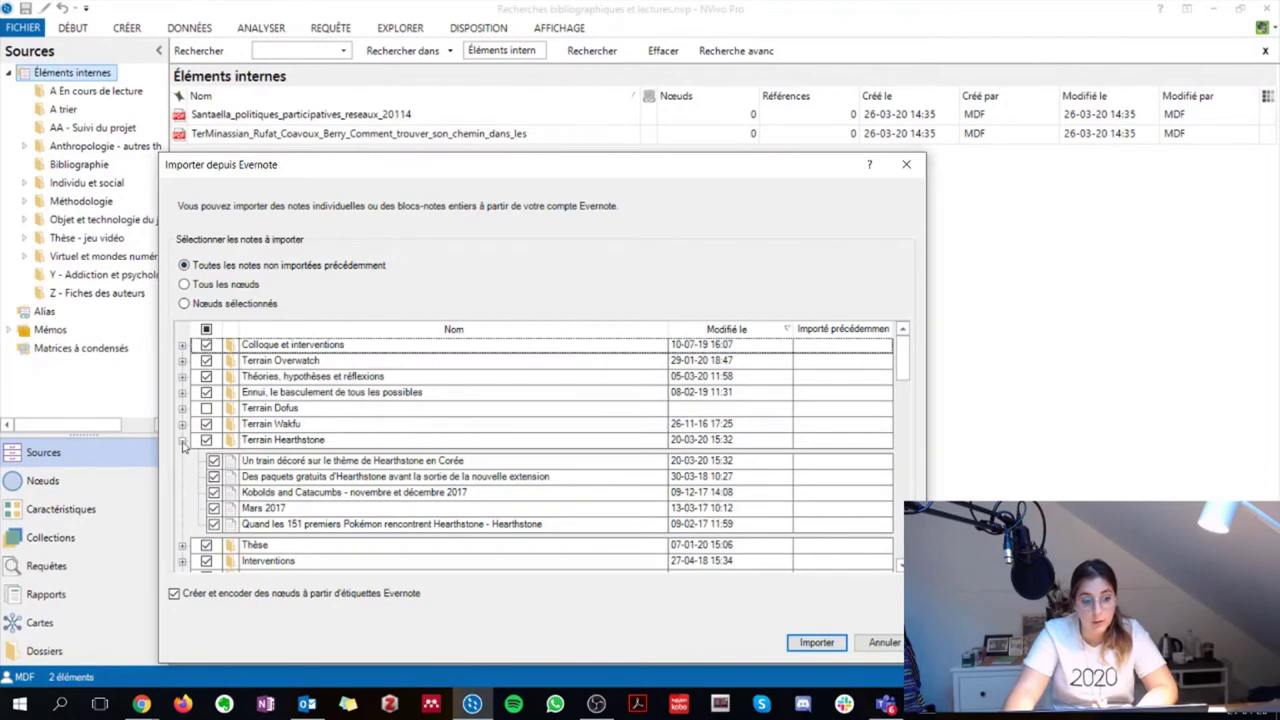
{"action": "left_click", "coordinate": [183, 441]}
{"action": "left_click", "coordinate": [183, 470]}
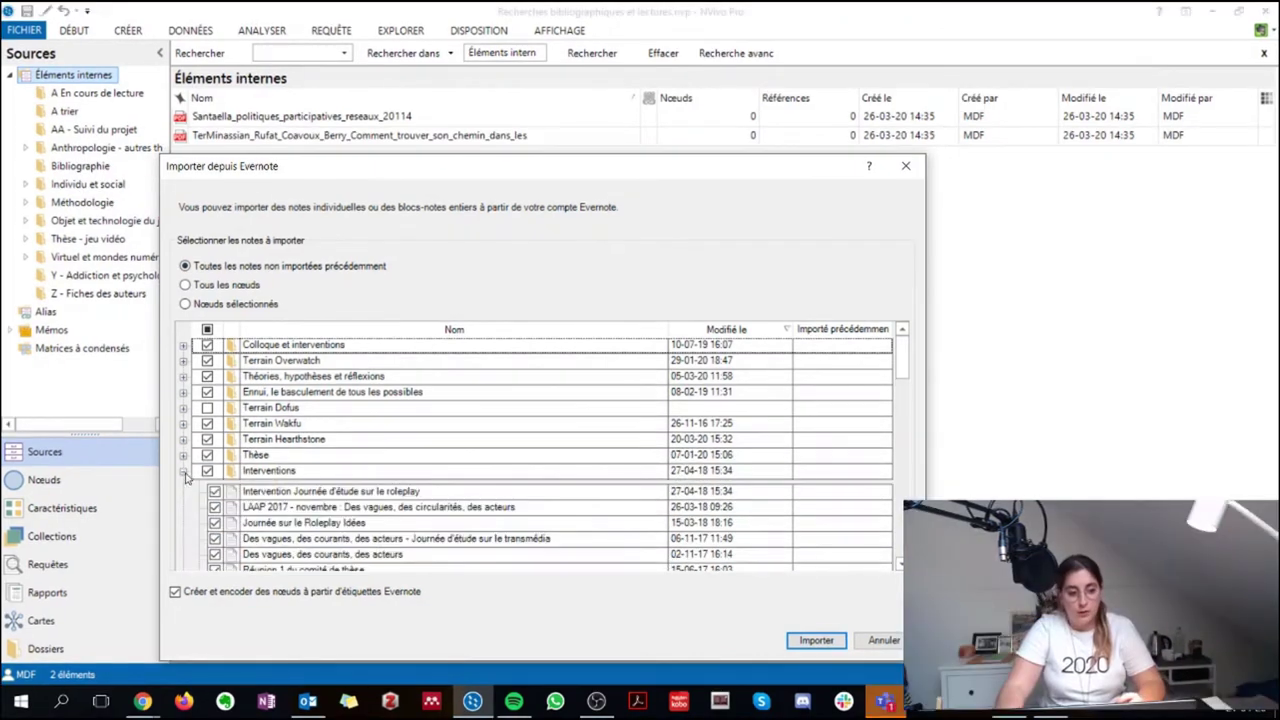
{"action": "scroll", "coordinate": [239, 496], "scroll_direction": "down", "scroll_amount": 2}
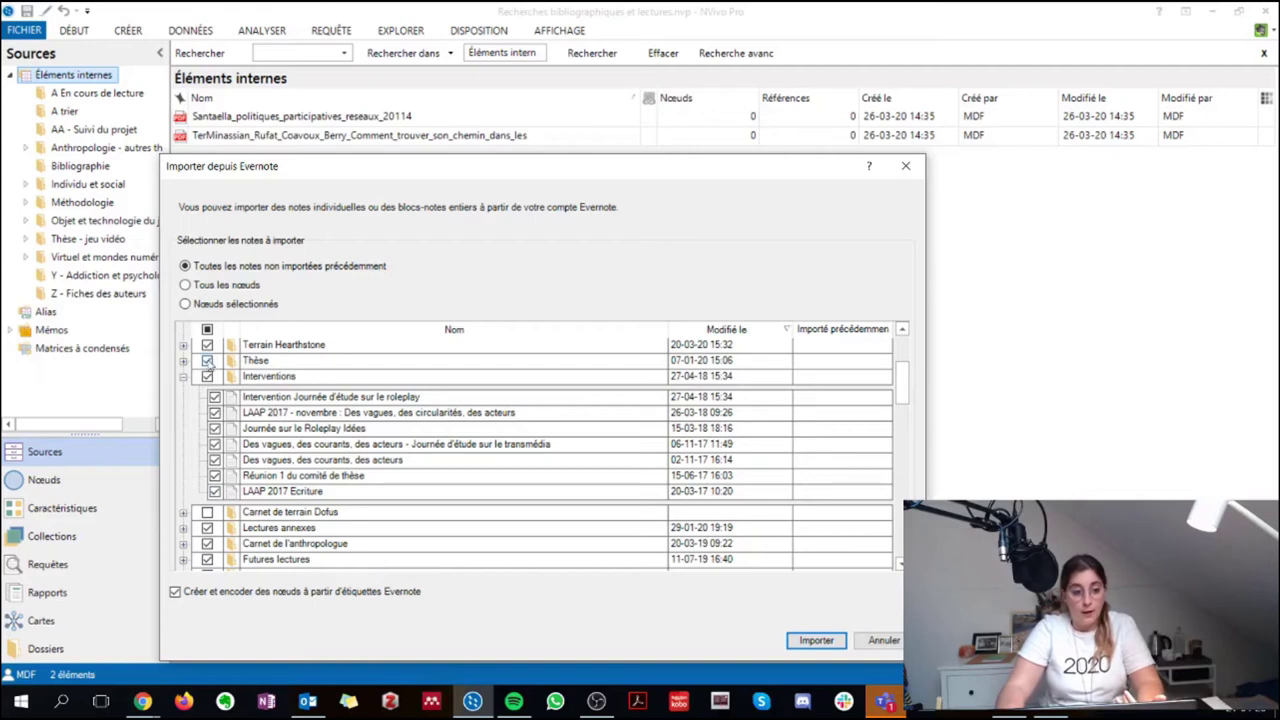
{"action": "left_click", "coordinate": [207, 345]}
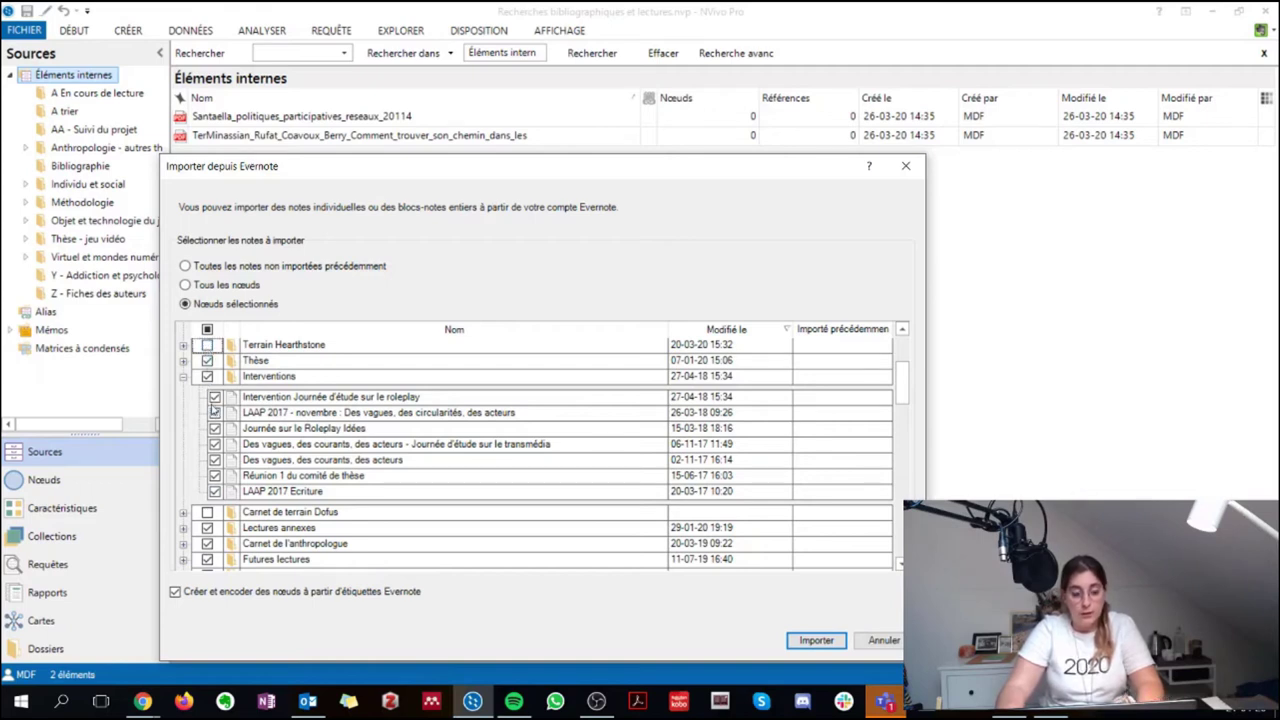
{"action": "scroll", "coordinate": [220, 425], "scroll_direction": "up", "scroll_amount": 2}
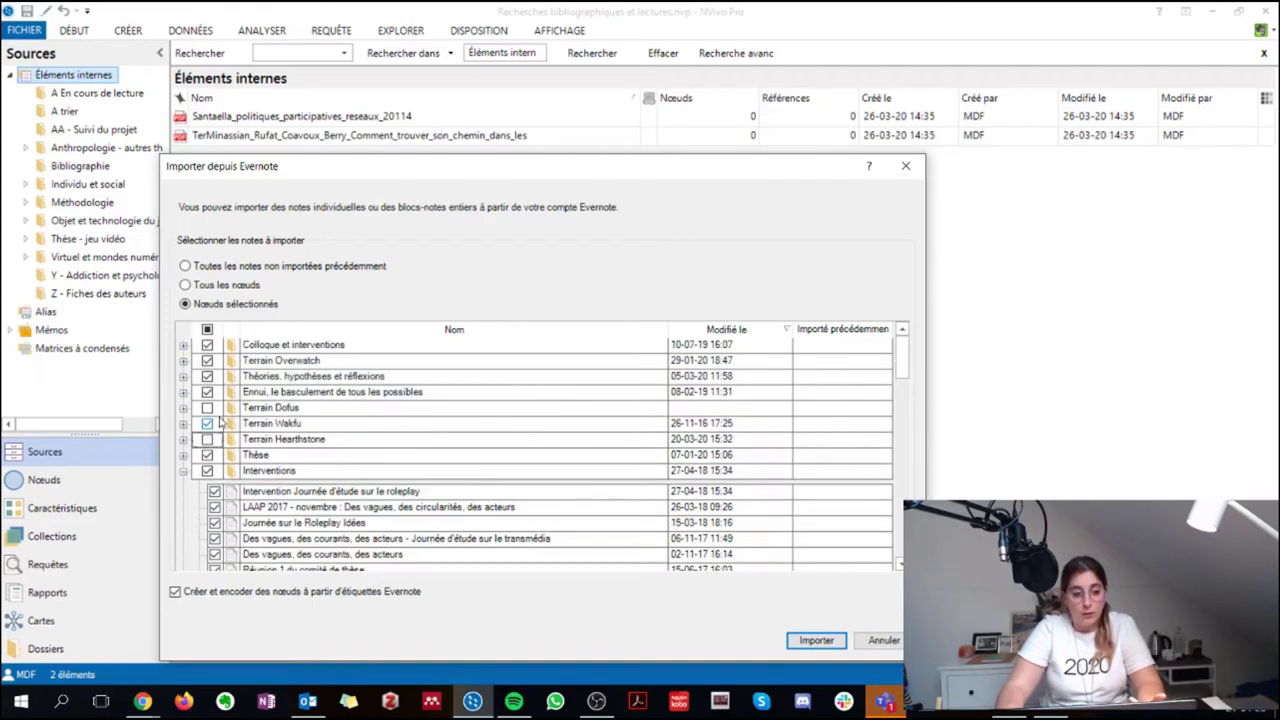
{"action": "scroll", "coordinate": [215, 400], "scroll_direction": "down", "scroll_amount": 12}
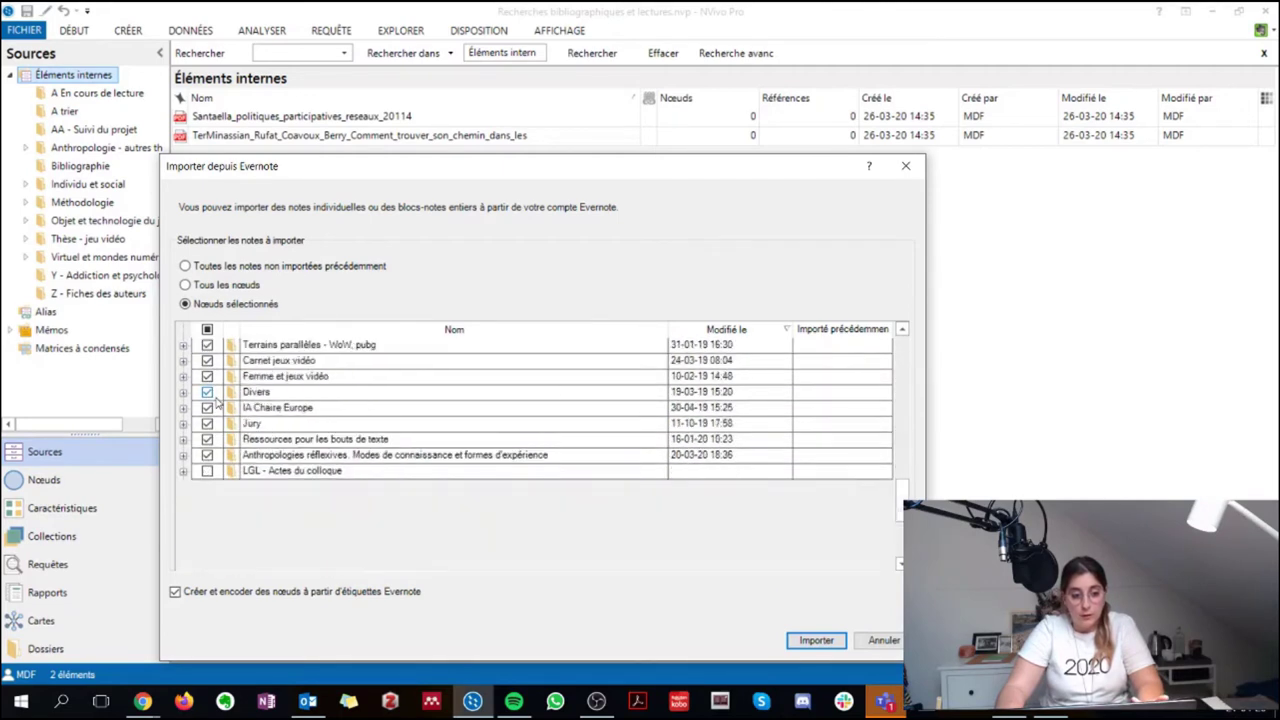
{"action": "scroll", "coordinate": [215, 400], "scroll_direction": "up", "scroll_amount": 2}
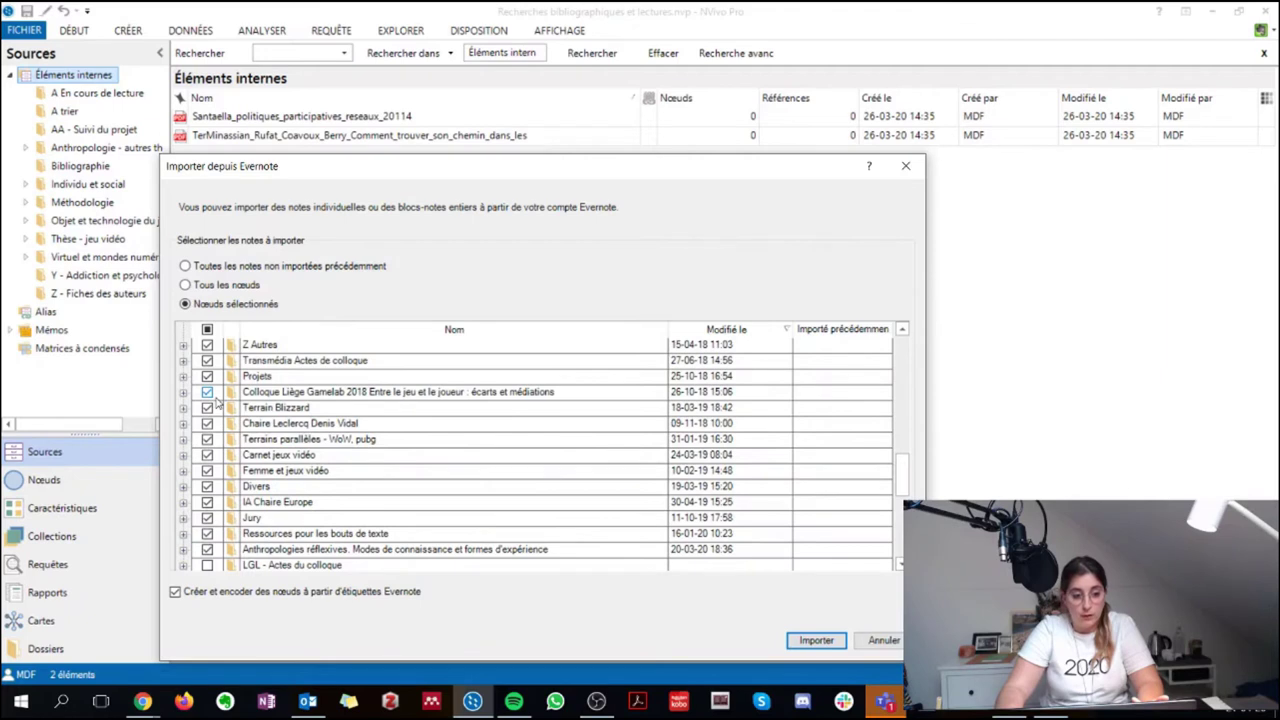
{"action": "scroll", "coordinate": [215, 400], "scroll_direction": "up", "scroll_amount": 10}
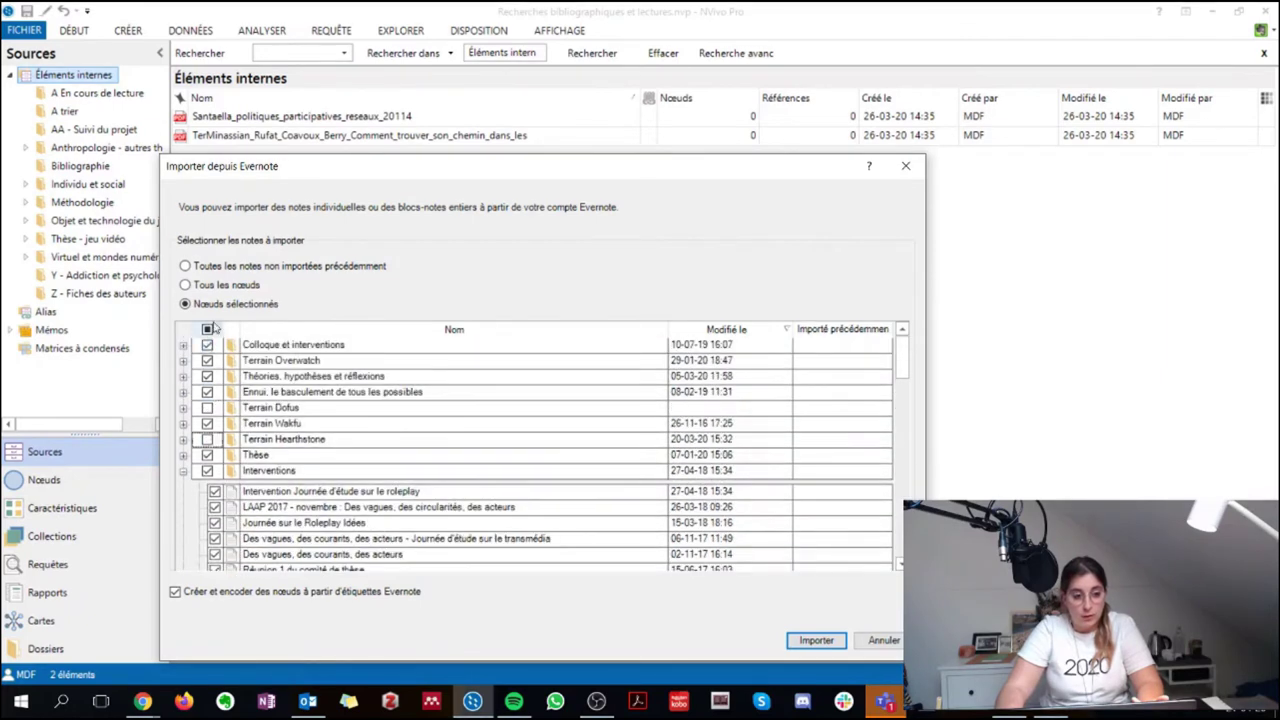
Clear all notebook selections, collapse Interventions, and tick the Thèse notebook
{"action": "left_click", "coordinate": [208, 329]}
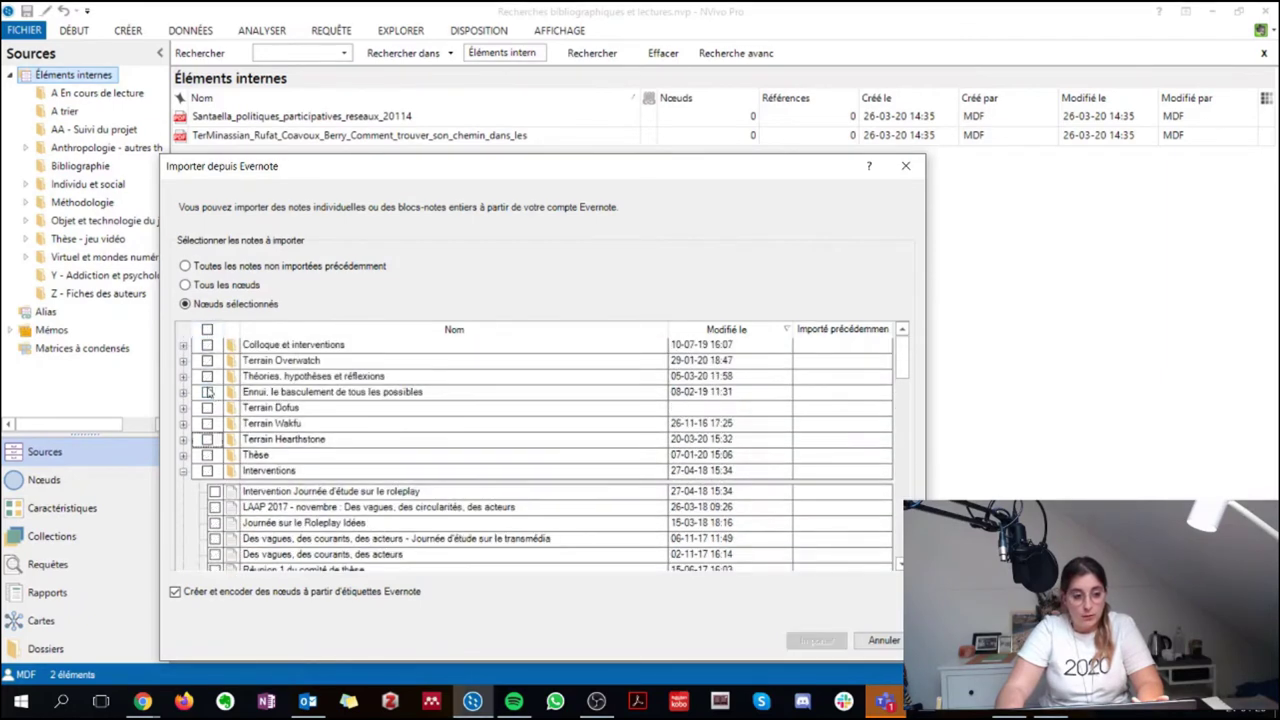
{"action": "left_click", "coordinate": [183, 471]}
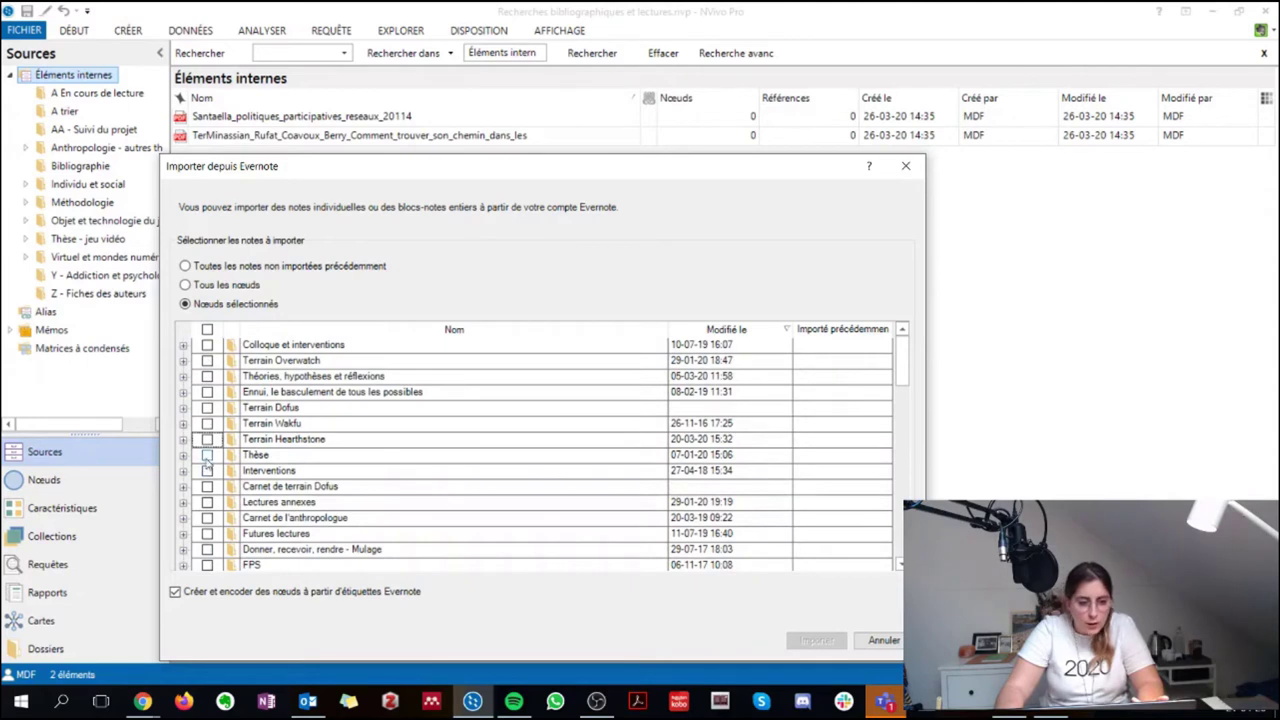
{"action": "left_click", "coordinate": [207, 455]}
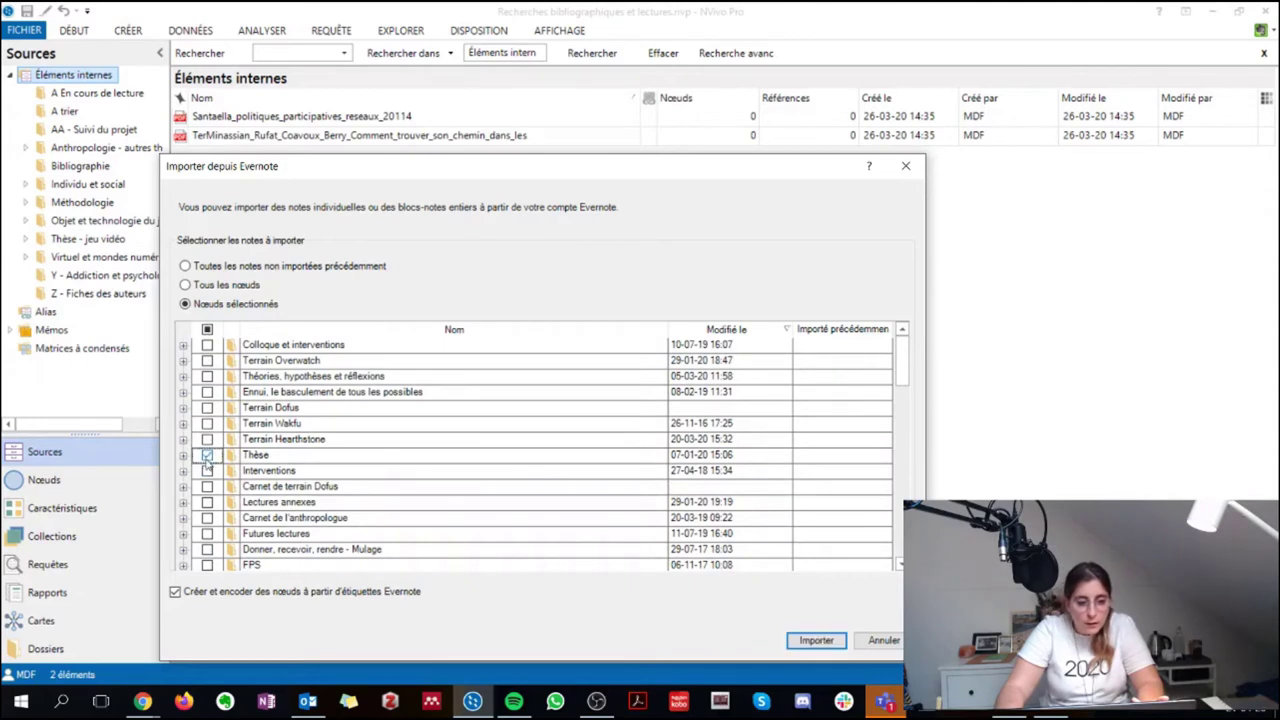
{"action": "scroll", "coordinate": [392, 557], "scroll_direction": "down", "scroll_amount": 2}
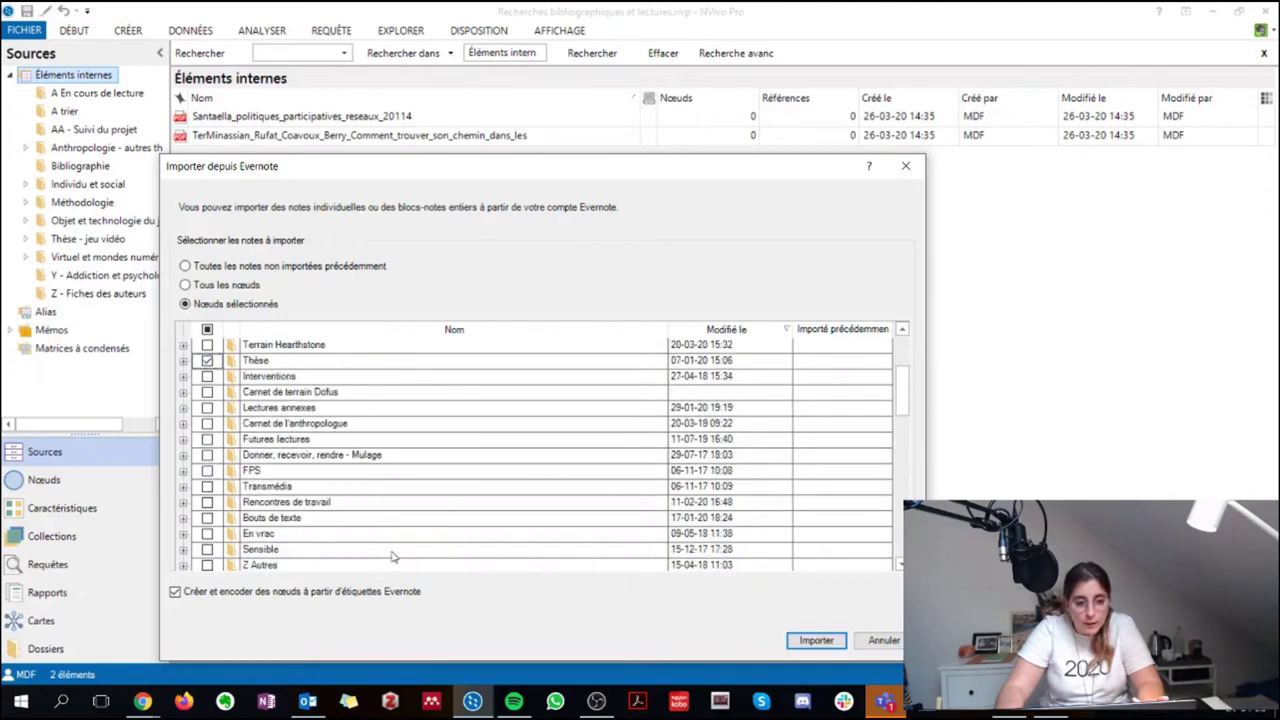
{"action": "scroll", "coordinate": [392, 557], "scroll_direction": "down", "scroll_amount": 2}
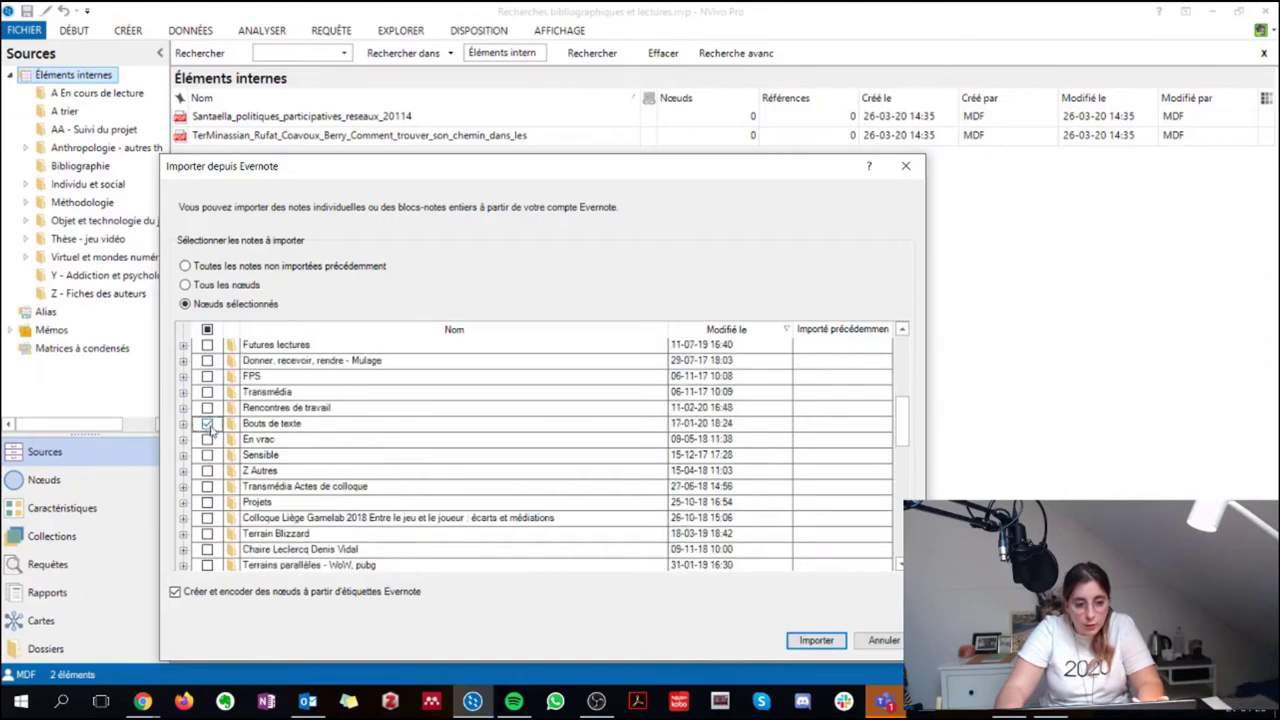
{"action": "scroll", "coordinate": [366, 513], "scroll_direction": "down", "scroll_amount": 3}
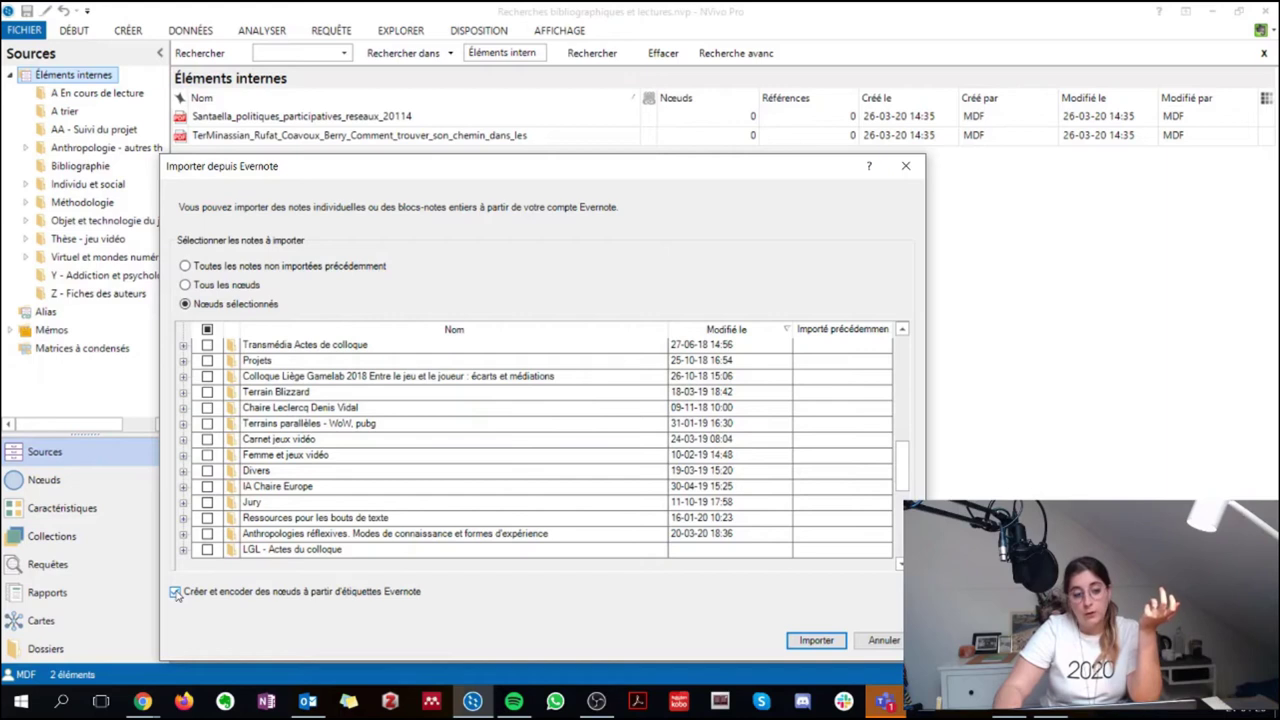
Disable node creation from Evernote tags and import the chosen notebooks
{"action": "left_click", "coordinate": [175, 592]}
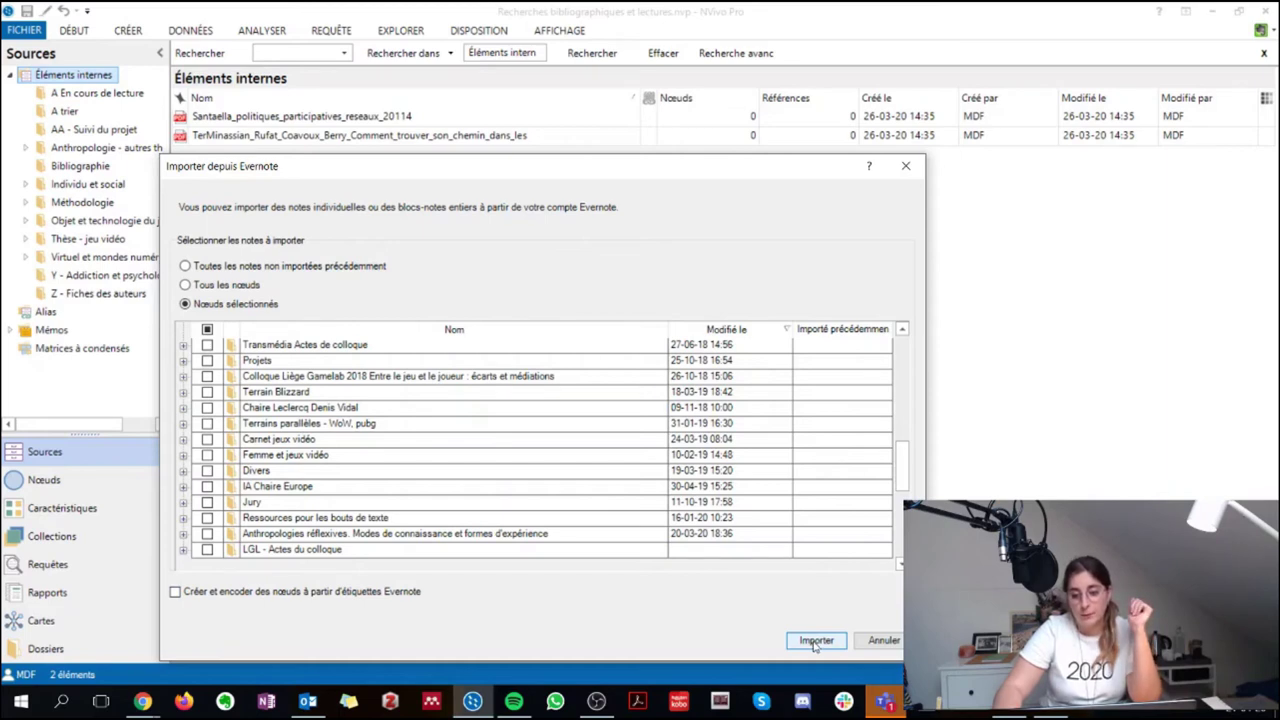
{"action": "left_click", "coordinate": [815, 641]}
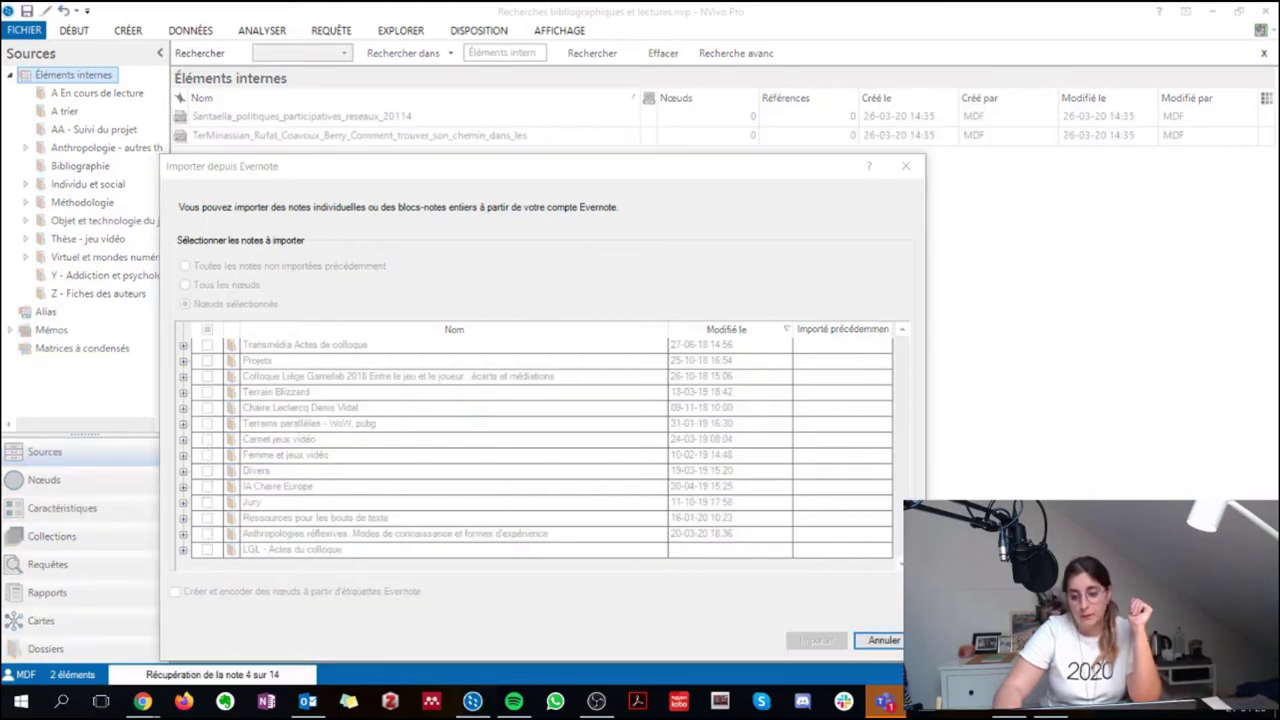
{"action": "mouse_move", "coordinate": [897, 707]}
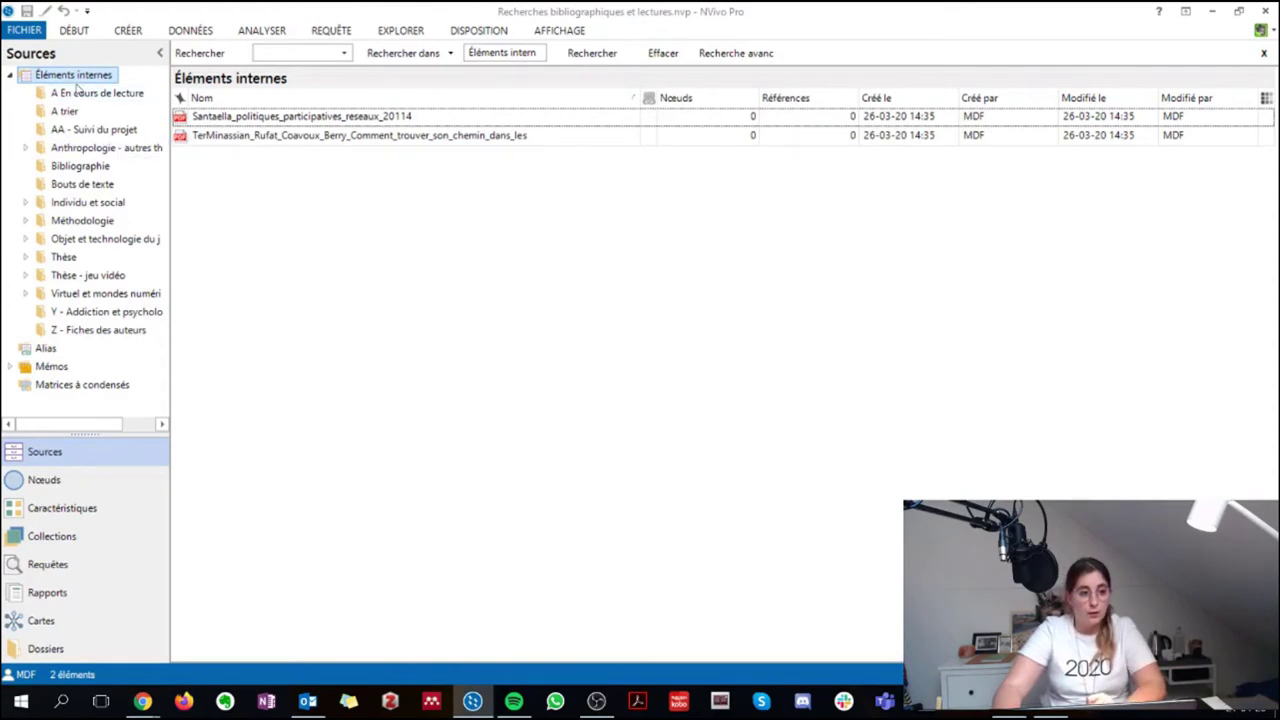
{"action": "left_click", "coordinate": [62, 257]}
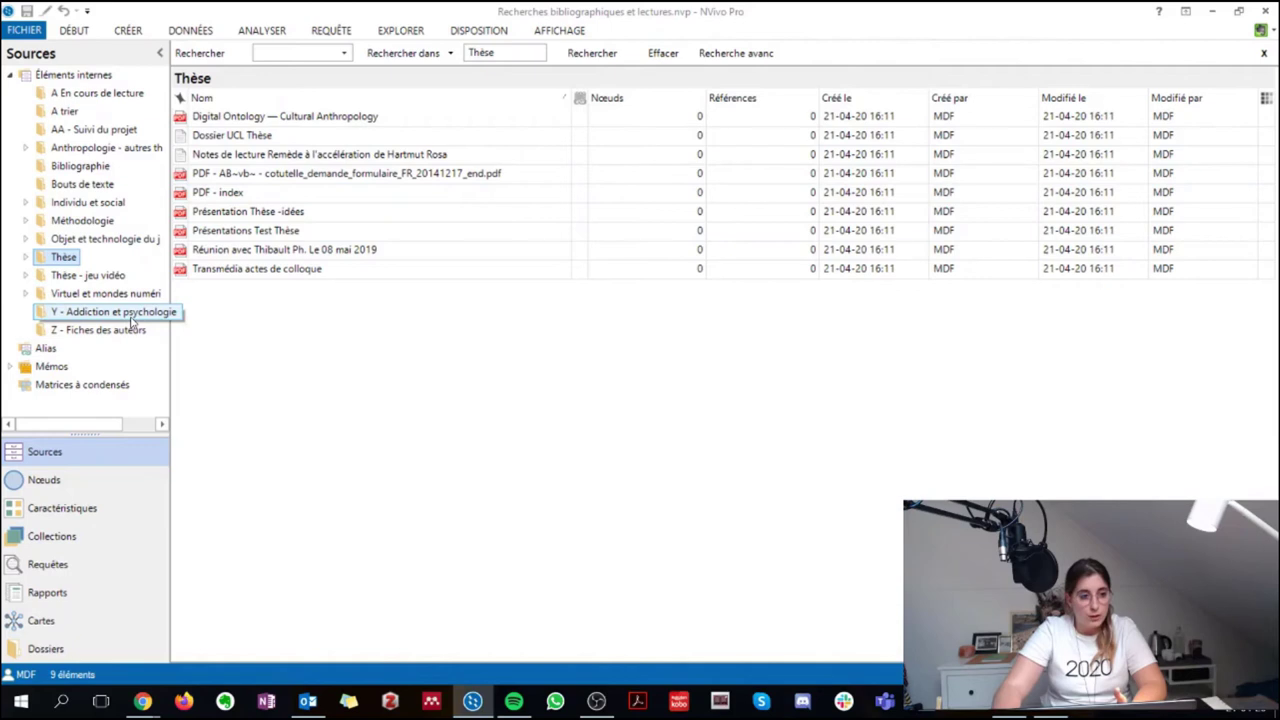
{"action": "left_click", "coordinate": [102, 185]}
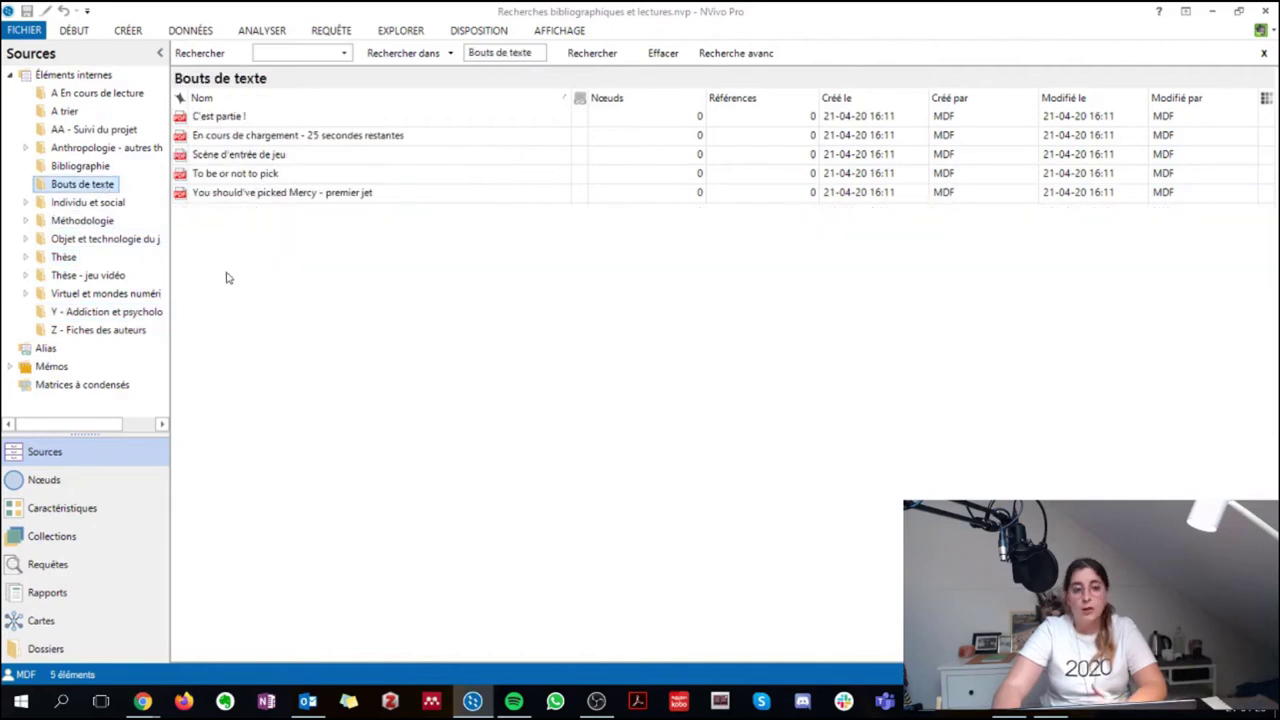
{"action": "left_click", "coordinate": [73, 78]}
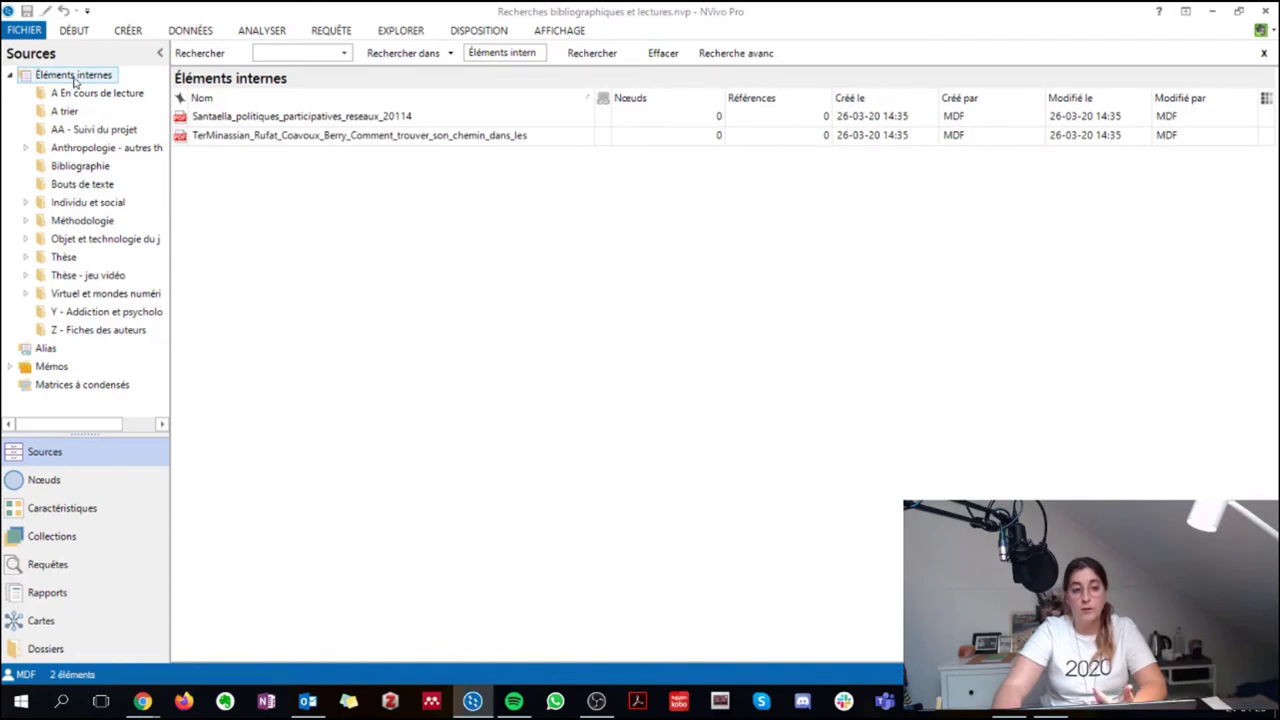
Create a new folder named 'Evernote' under Éléments internes
{"action": "right_click", "coordinate": [74, 82]}
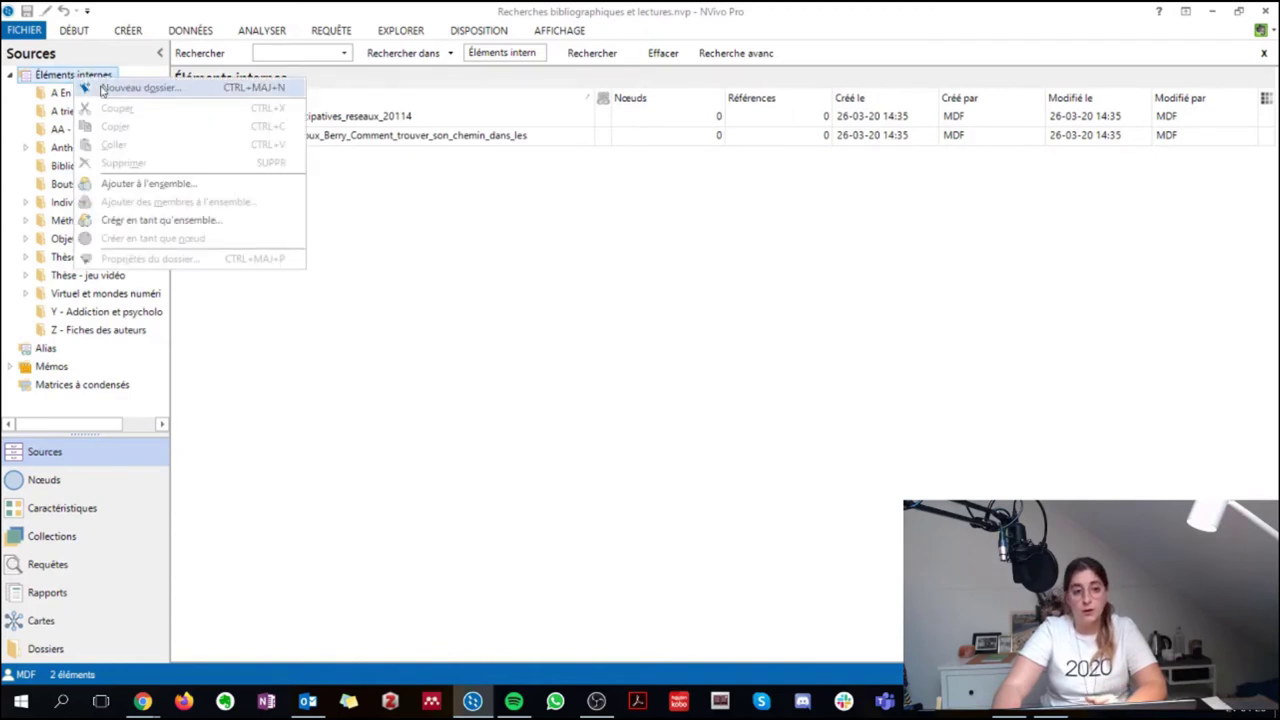
{"action": "left_click", "coordinate": [103, 88]}
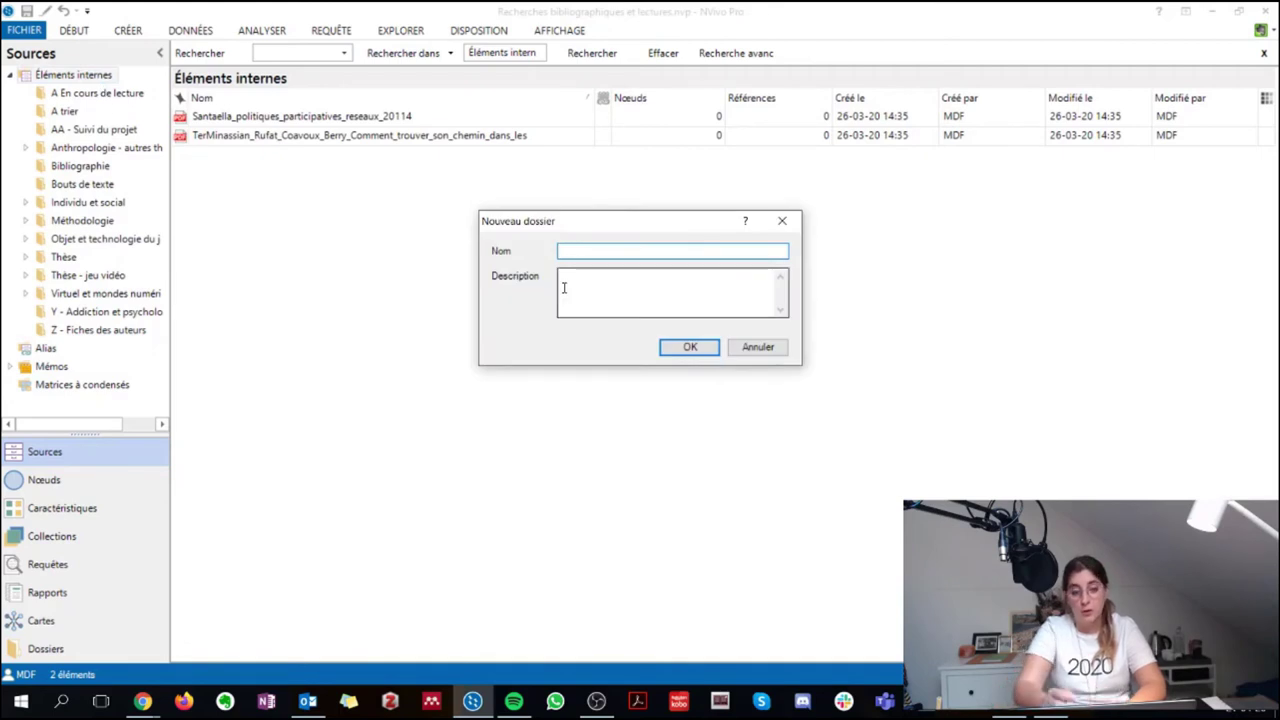
{"action": "type", "text": "Evernote"}
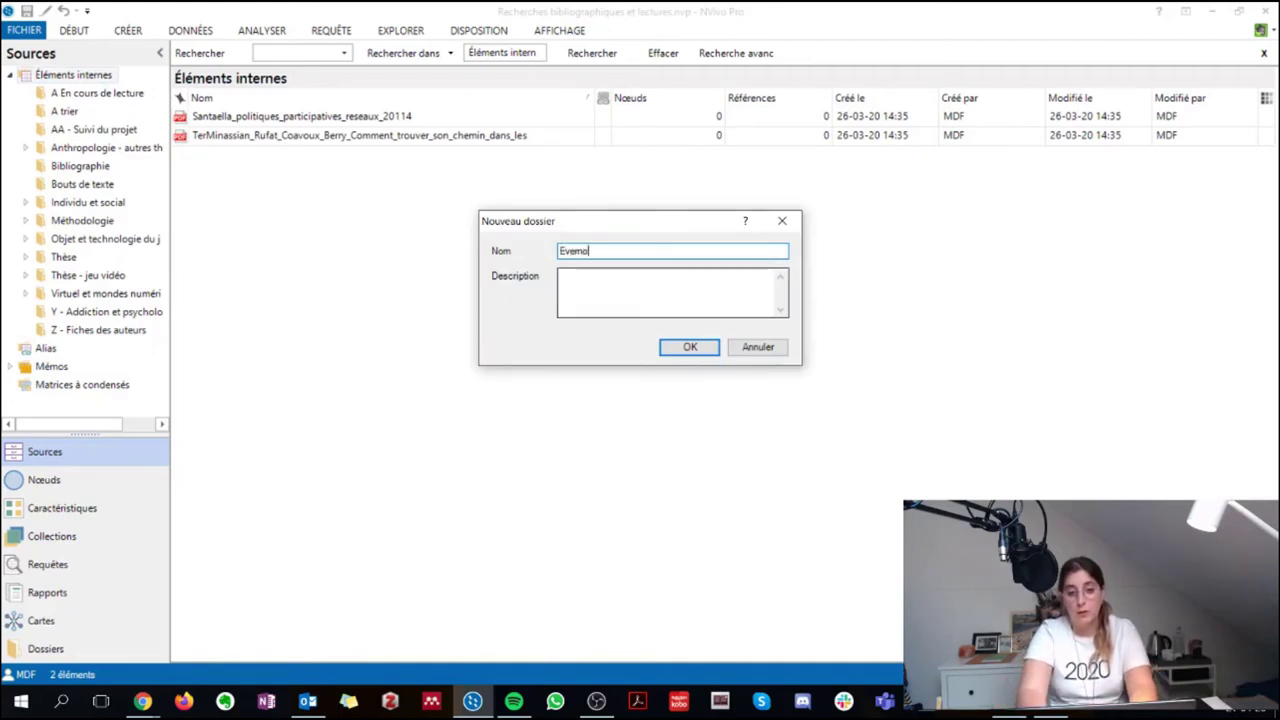
{"action": "key", "text": "Return"}
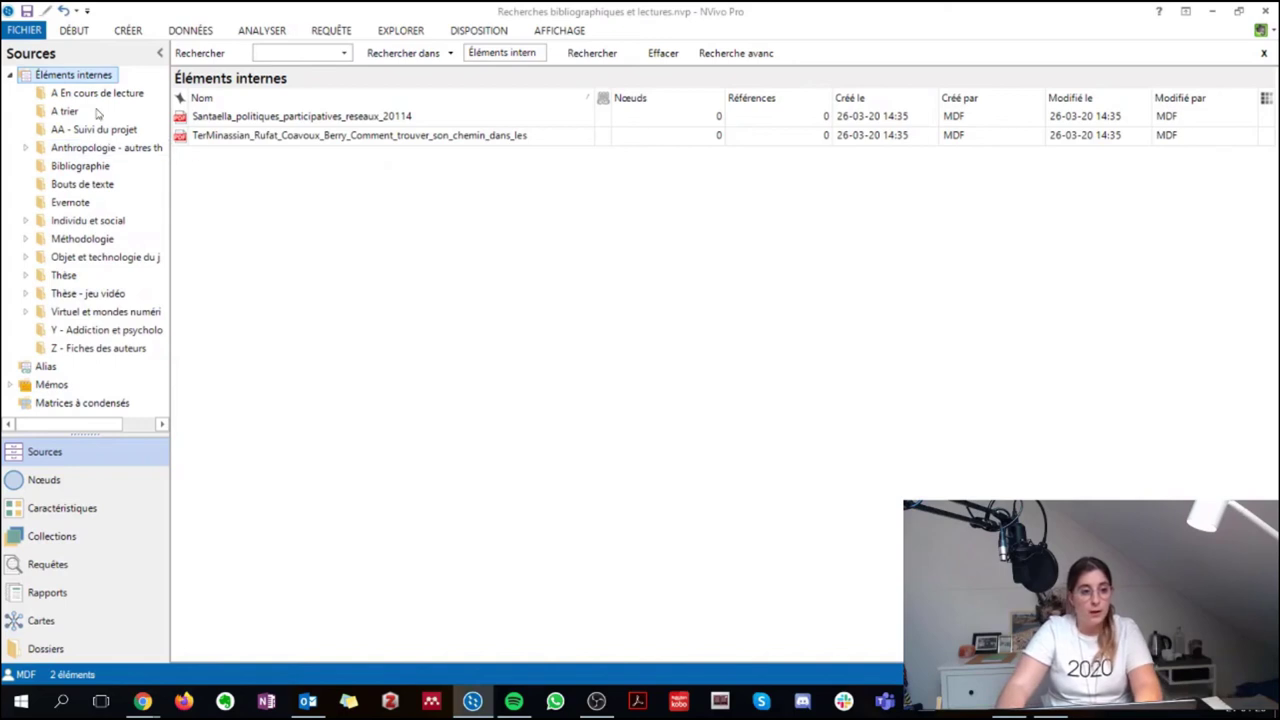
{"action": "left_click", "coordinate": [80, 202]}
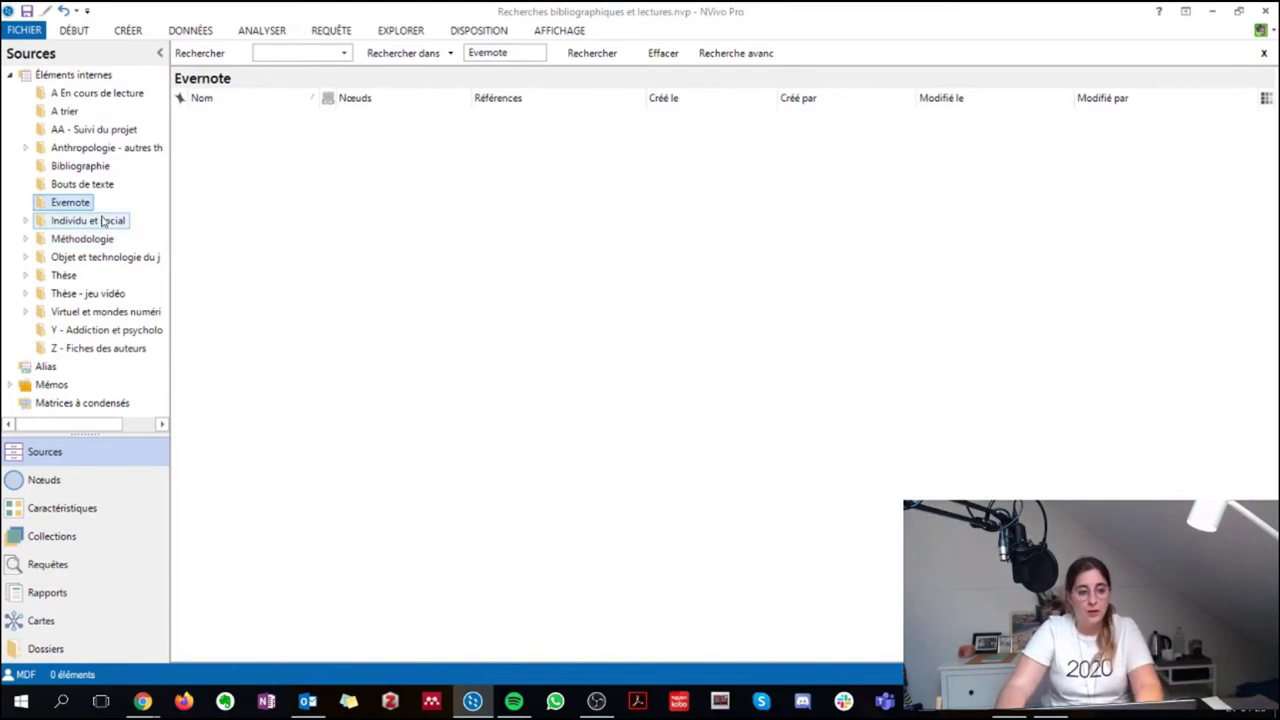
Move the Thèse and Bouts de texte folders into the Evernote folder
{"action": "left_click", "coordinate": [63, 277]}
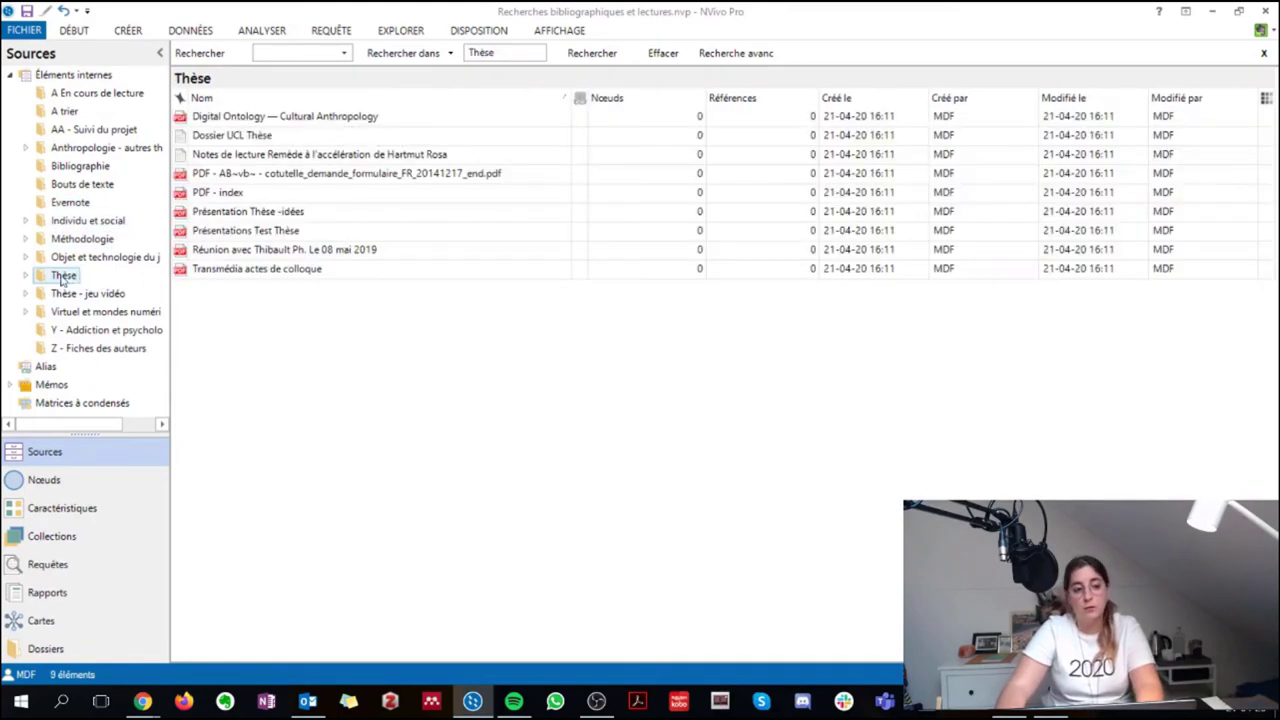
{"action": "left_click_drag", "start_coordinate": [50, 280], "coordinate": [70, 204]}
{"action": "left_click", "coordinate": [82, 186]}
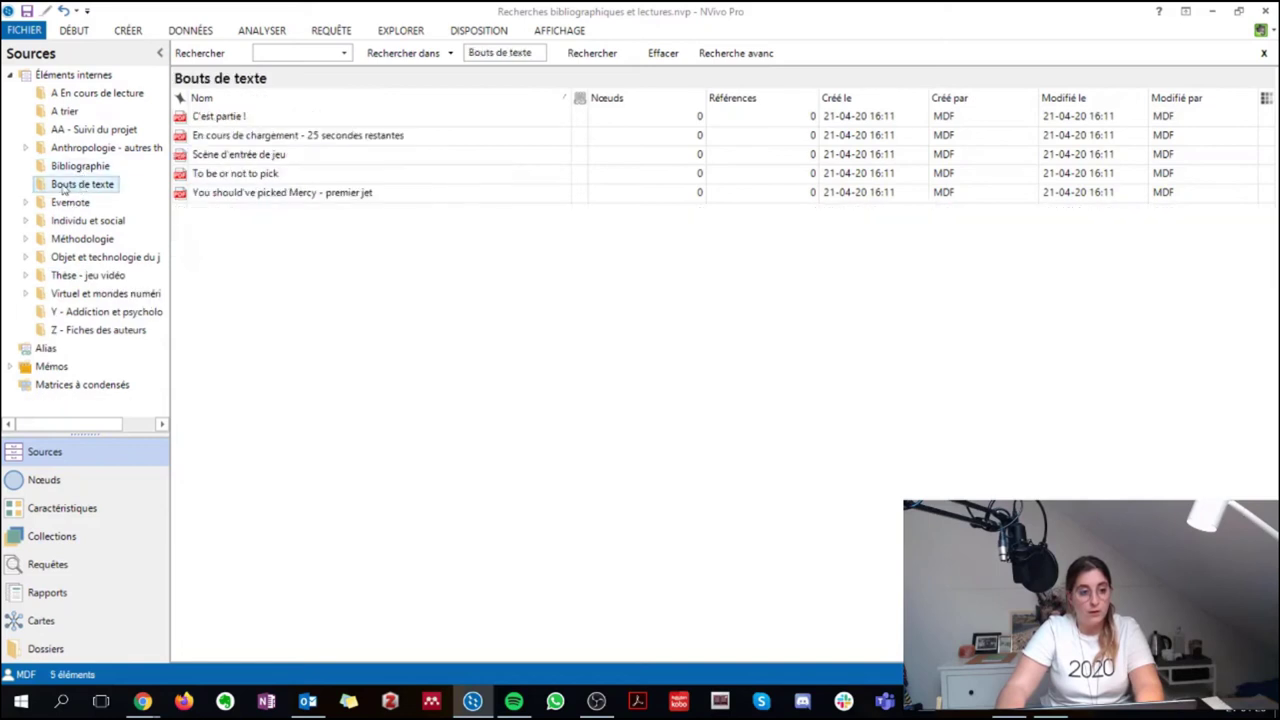
{"action": "left_click_drag", "start_coordinate": [72, 212], "coordinate": [72, 204]}
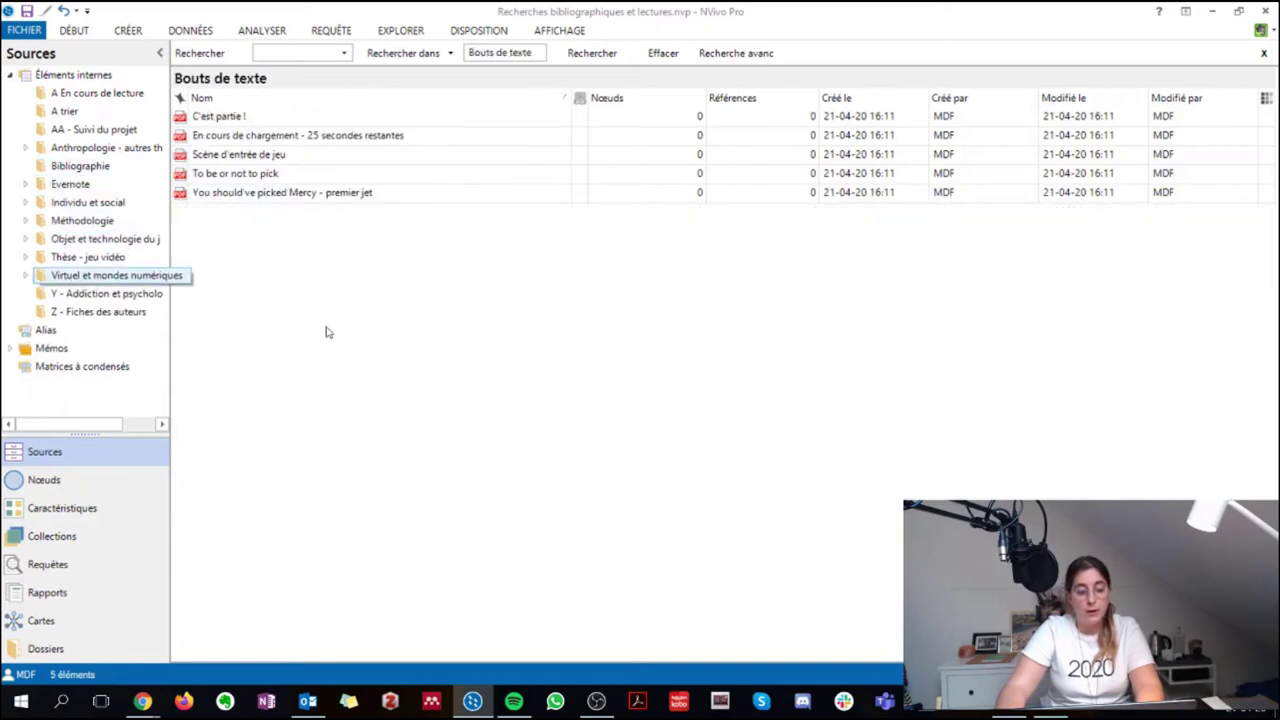
{"action": "left_click", "coordinate": [26, 185]}
{"action": "left_click", "coordinate": [26, 185]}
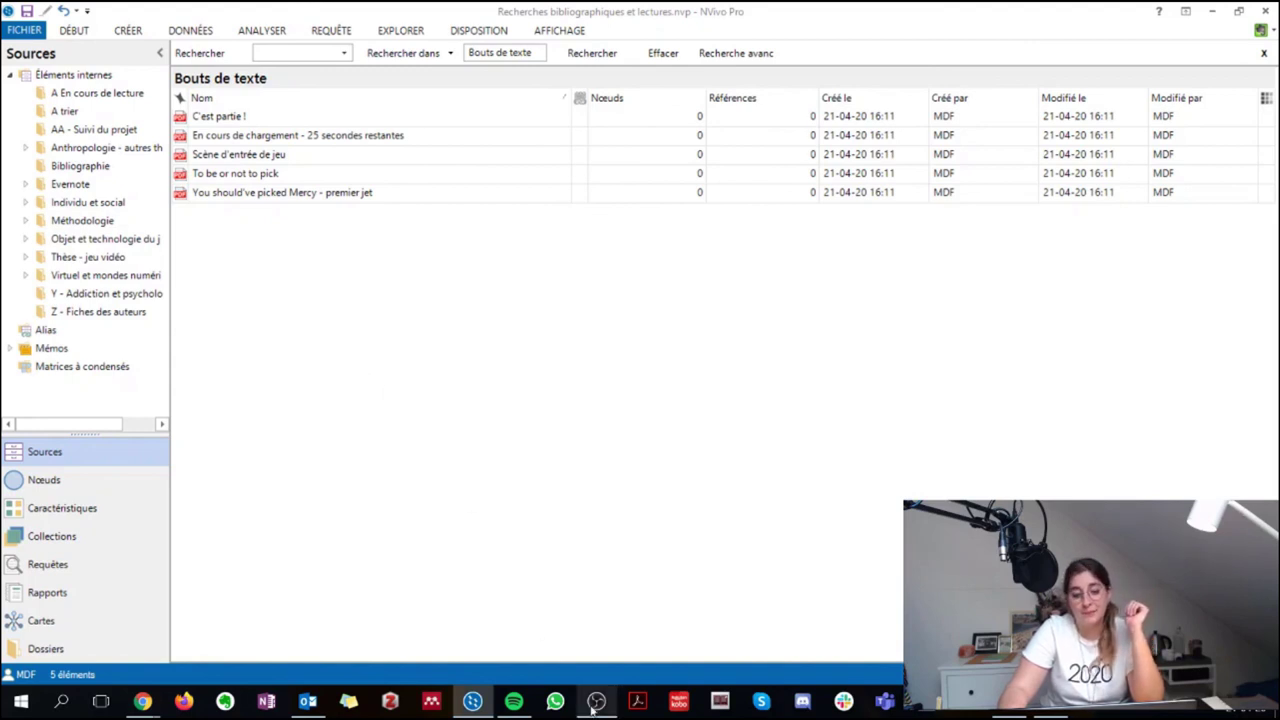
{"action": "mouse_move", "coordinate": [588, 710]}
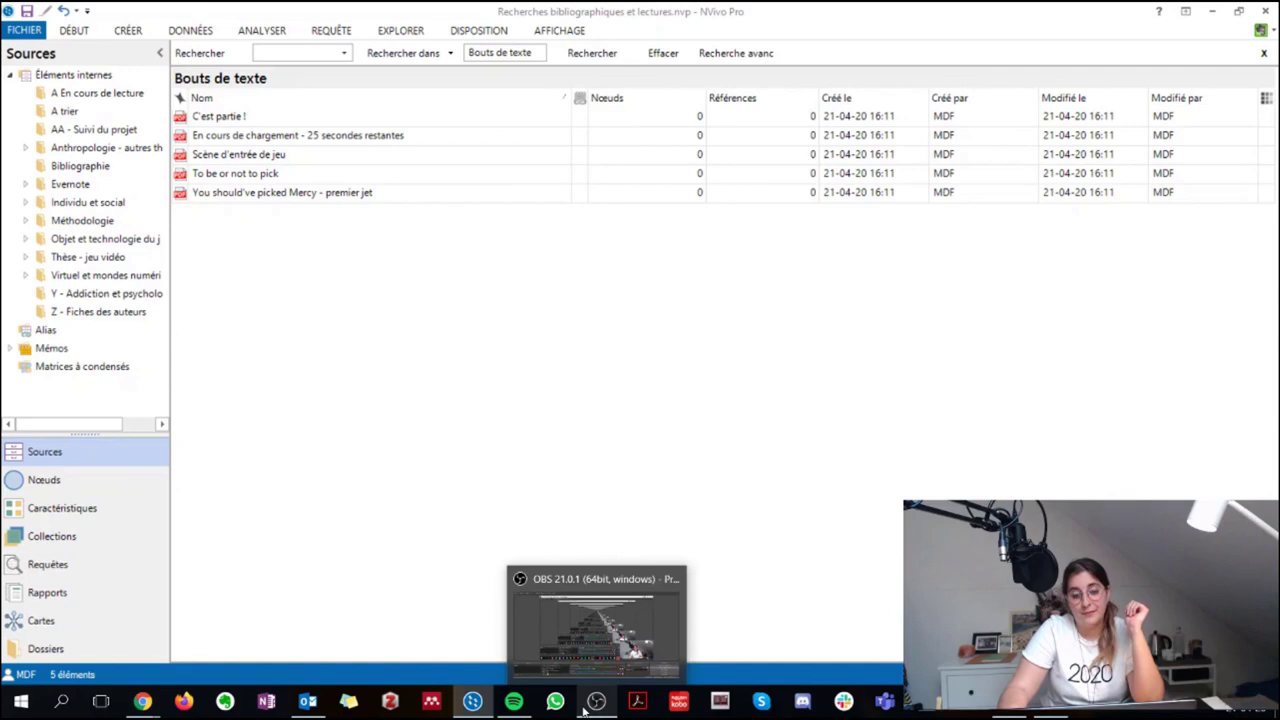